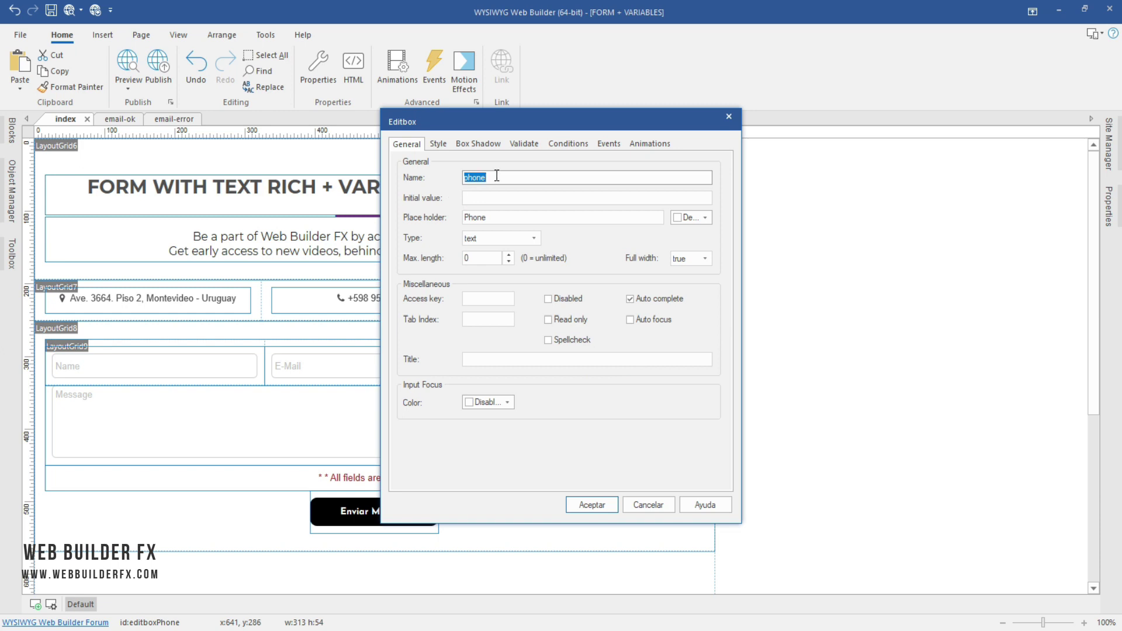
Step: Check the Phone field and Message text area names without changing them
click(497, 176)
click(647, 492)
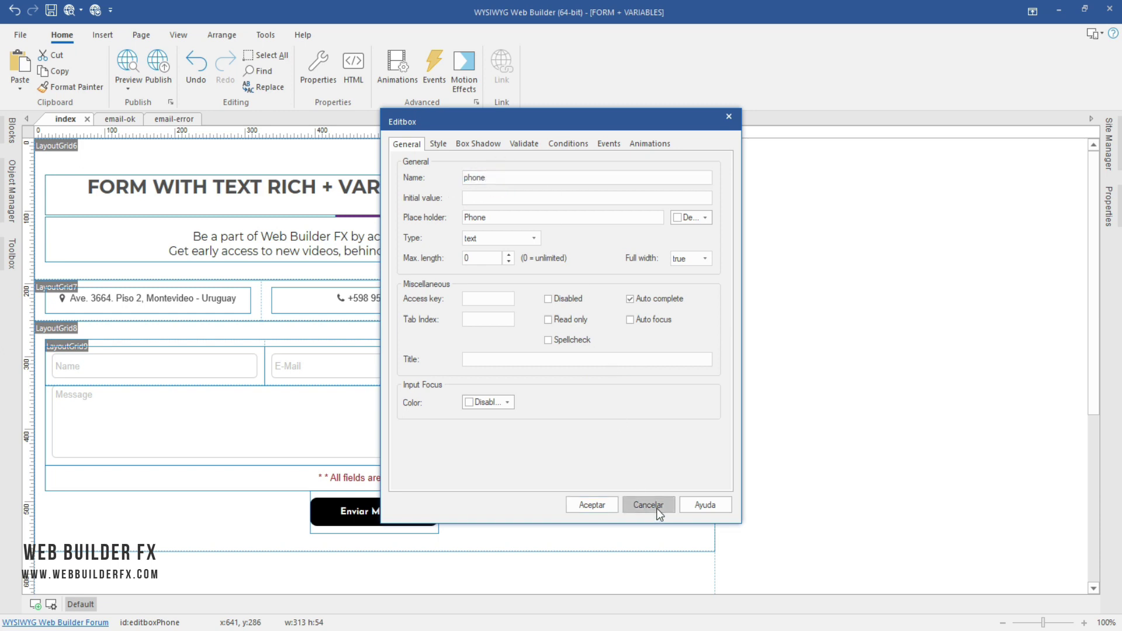
double_click(507, 421)
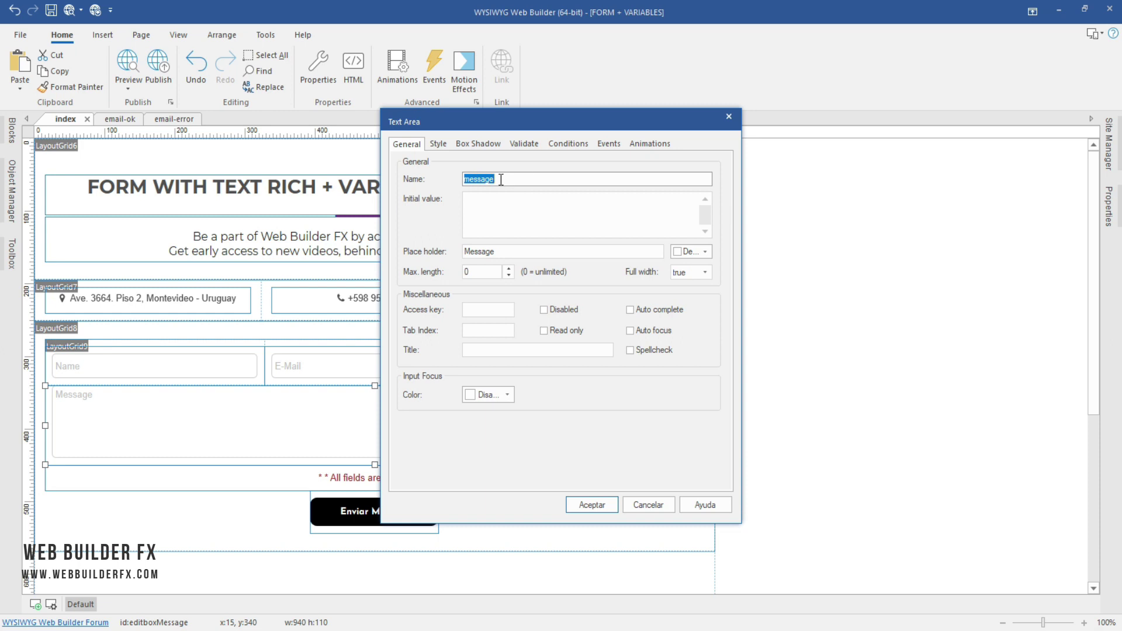
click(661, 504)
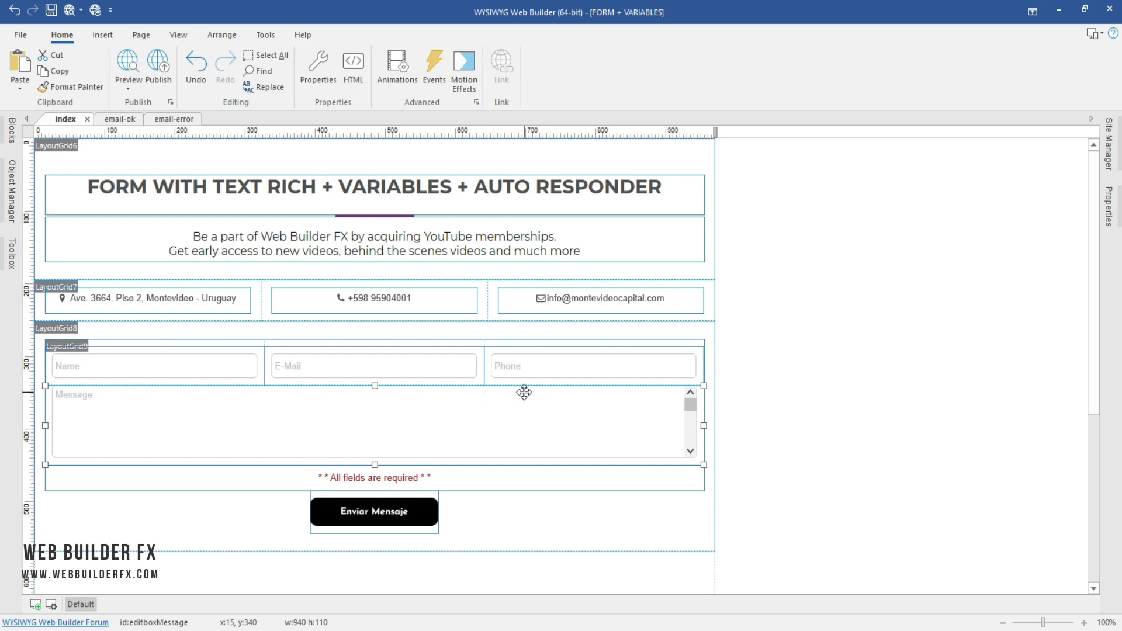
Step: Check the Name editbox's name, then open the email-ok thank-you page
double_click(201, 362)
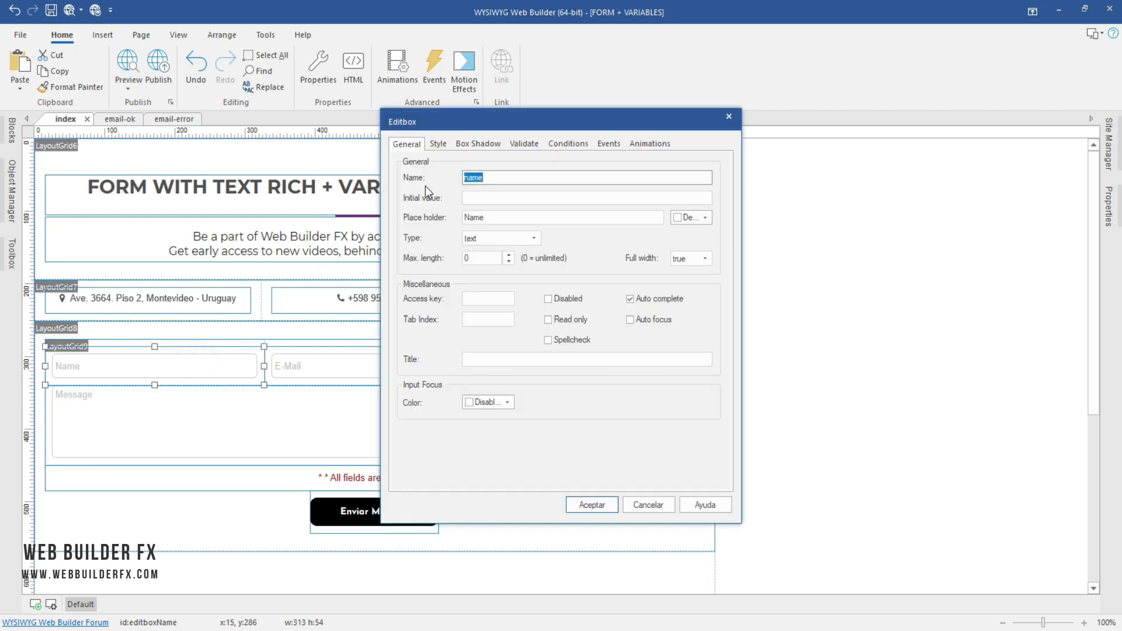
click(490, 174)
click(653, 507)
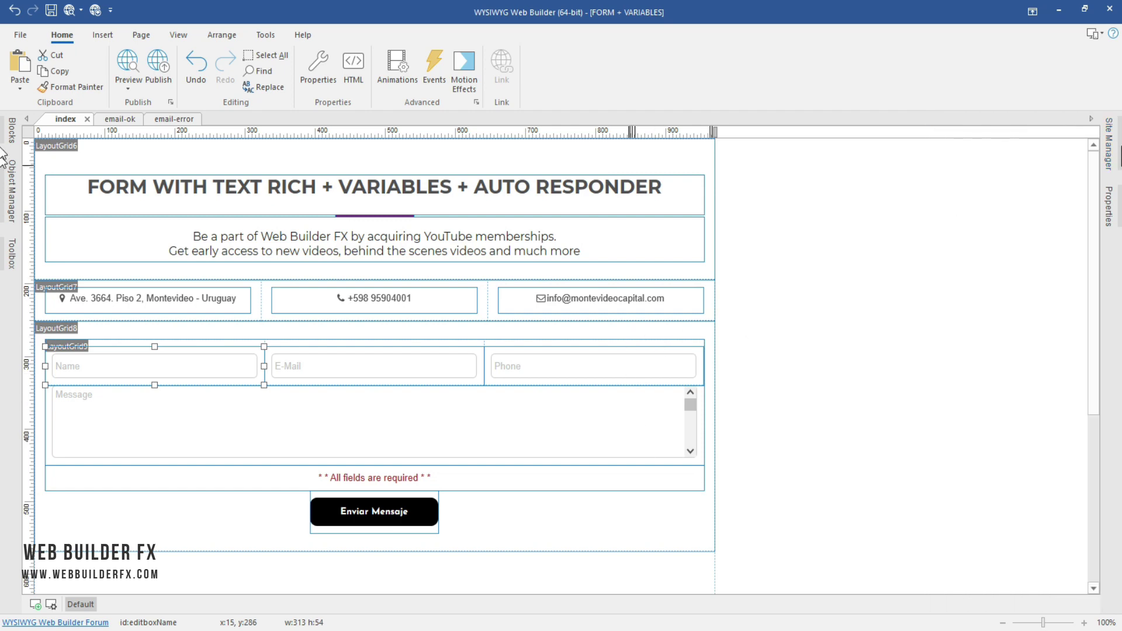
mouse_move(1109, 143)
double_click(987, 190)
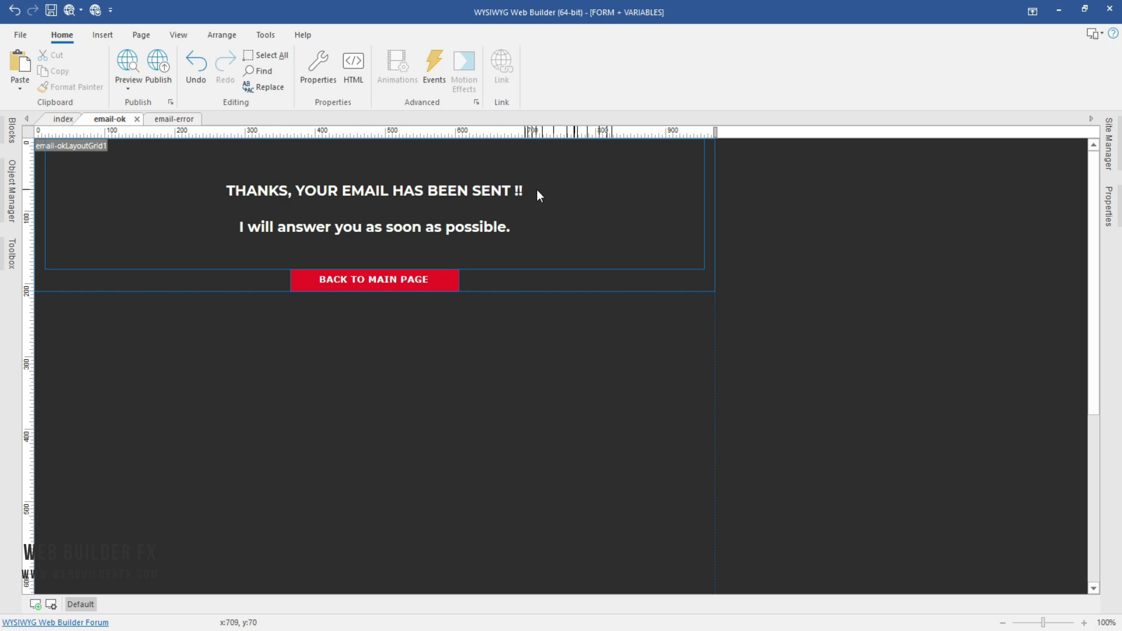
Step: On the index page, enable 'Process variables in Success Page' in LayoutGrid8's advanced form processor options
click(287, 192)
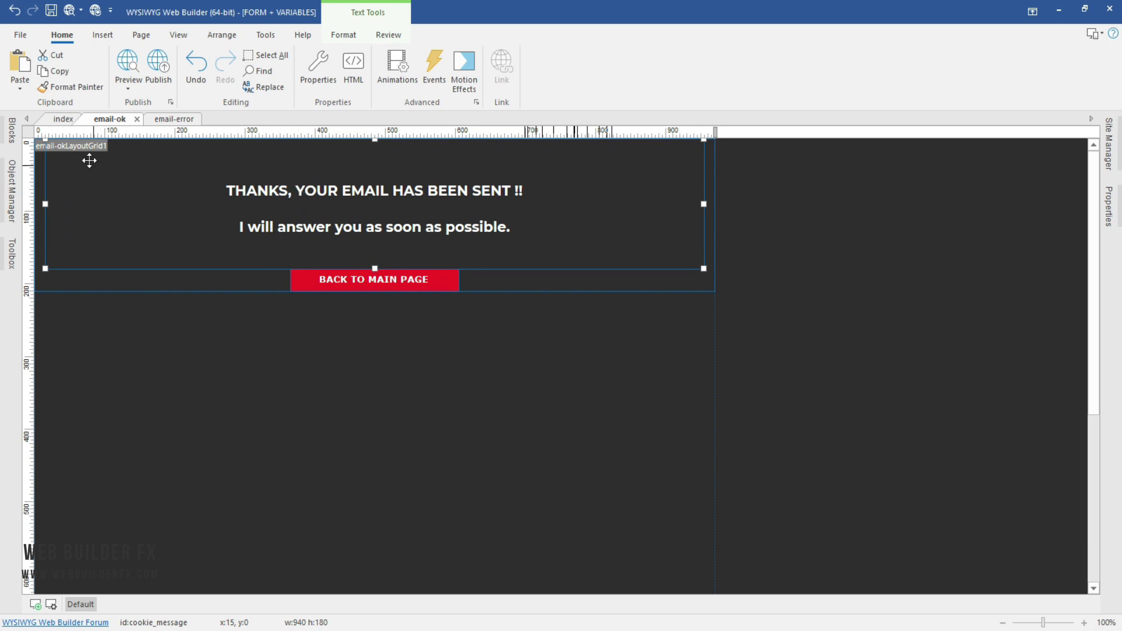
click(61, 119)
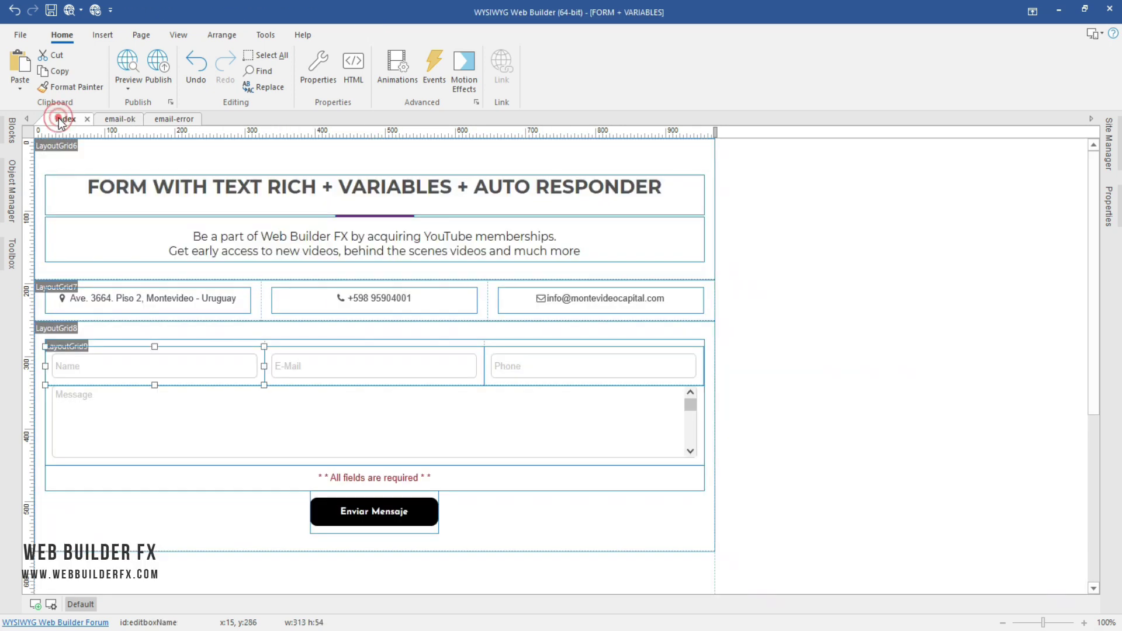
double_click(595, 531)
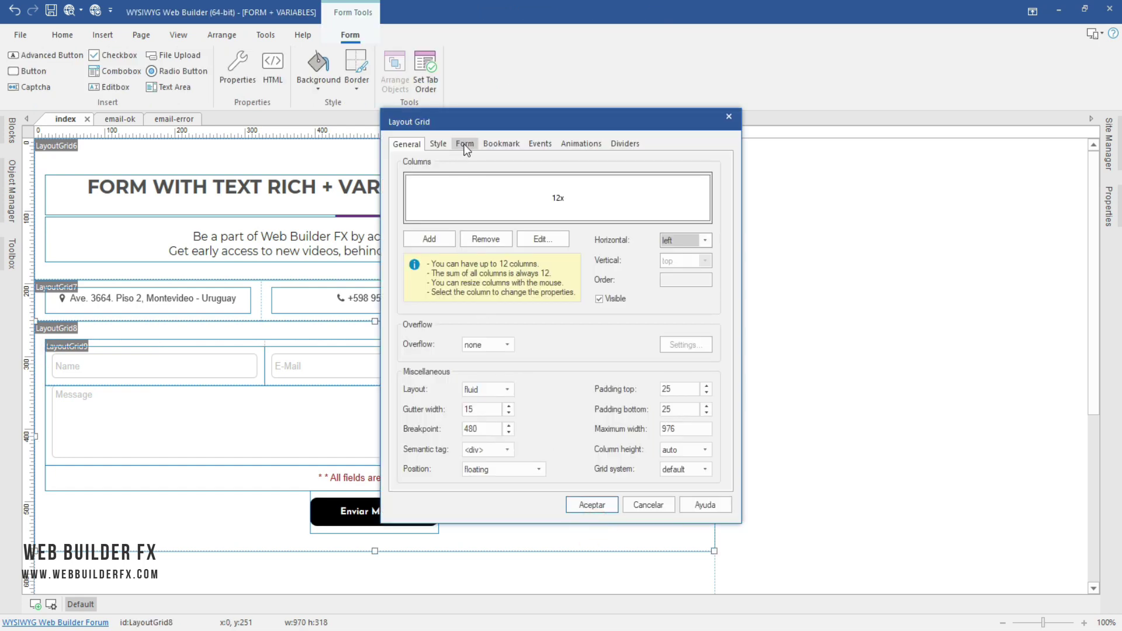
click(465, 145)
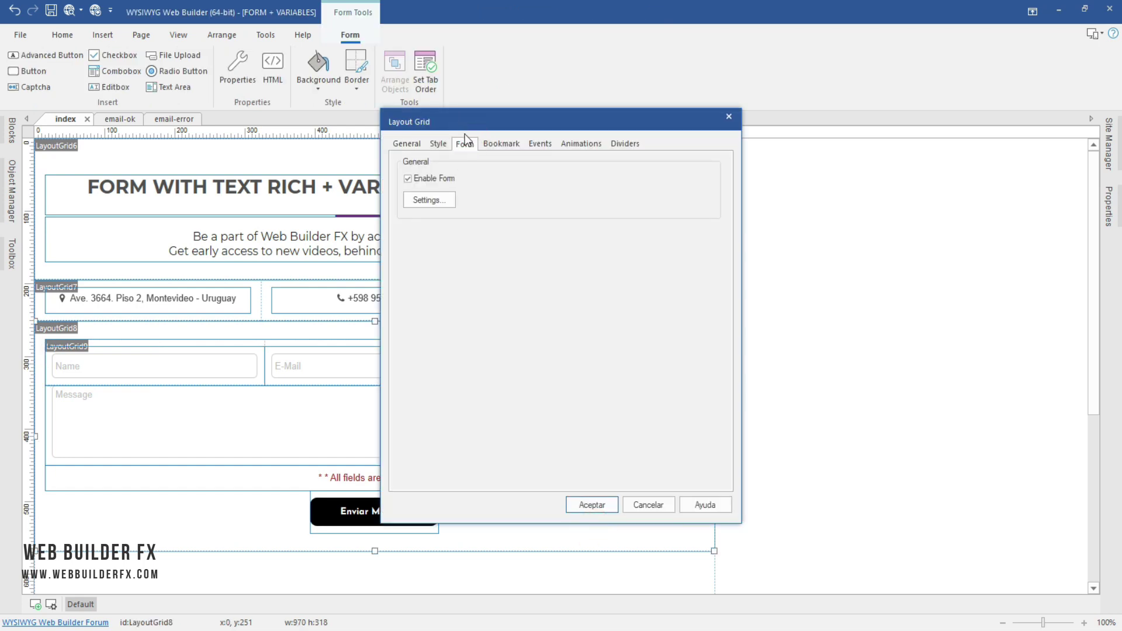
click(449, 202)
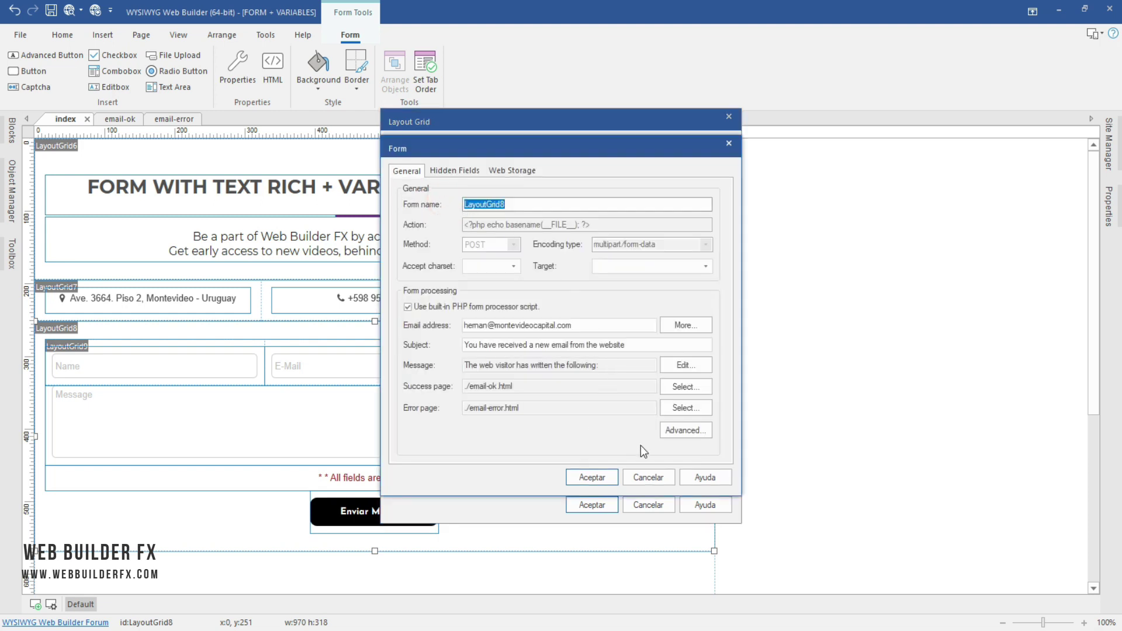
click(692, 435)
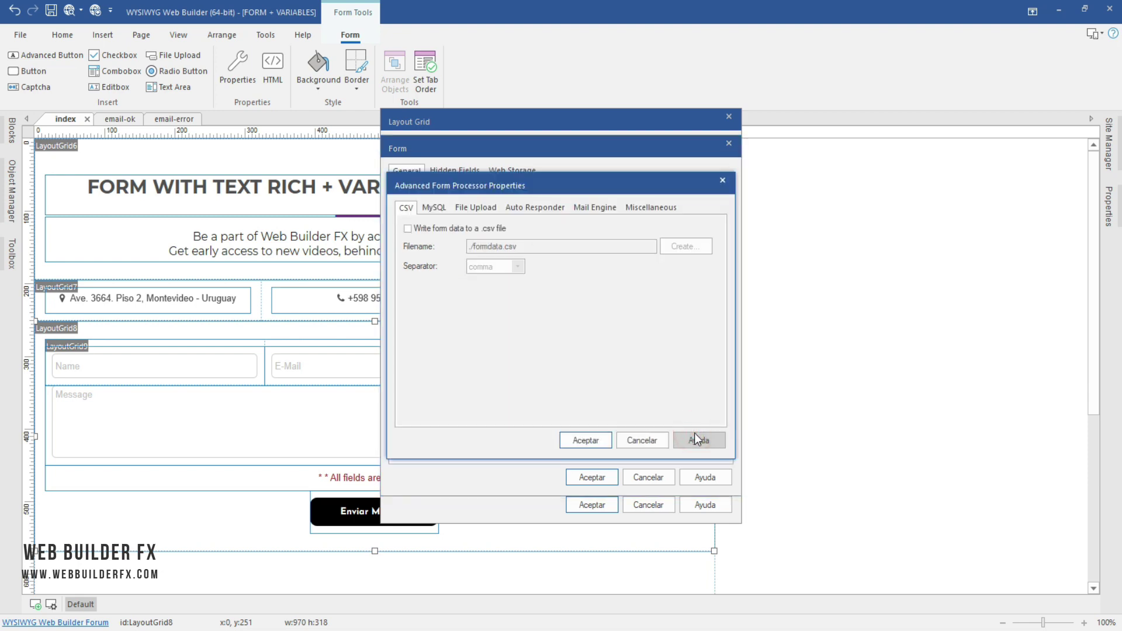
click(652, 205)
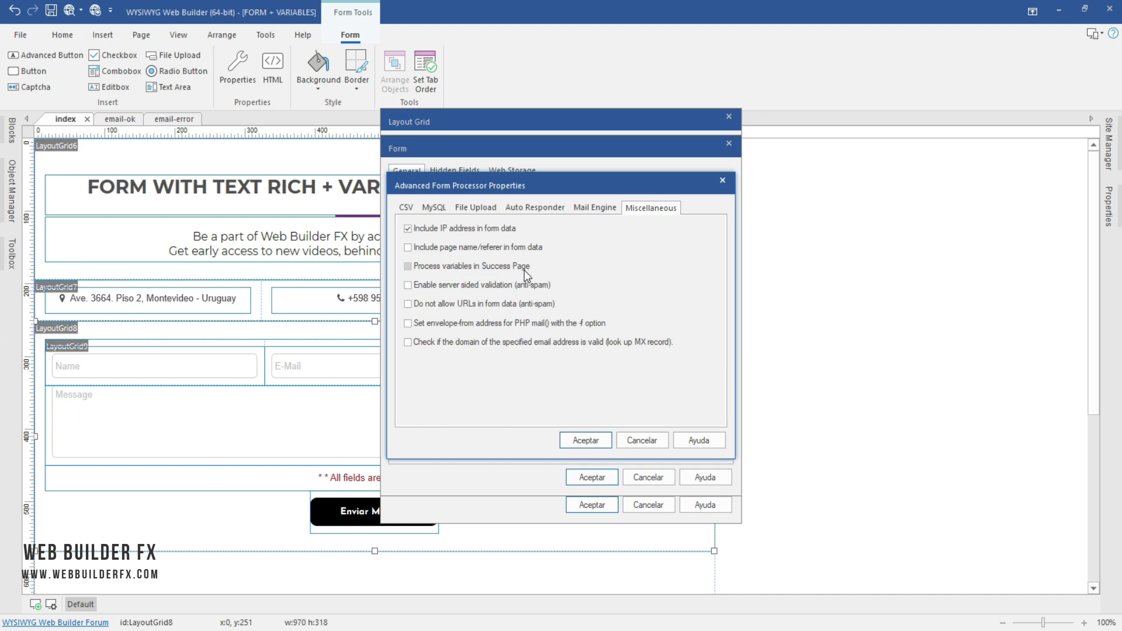
click(408, 267)
click(589, 442)
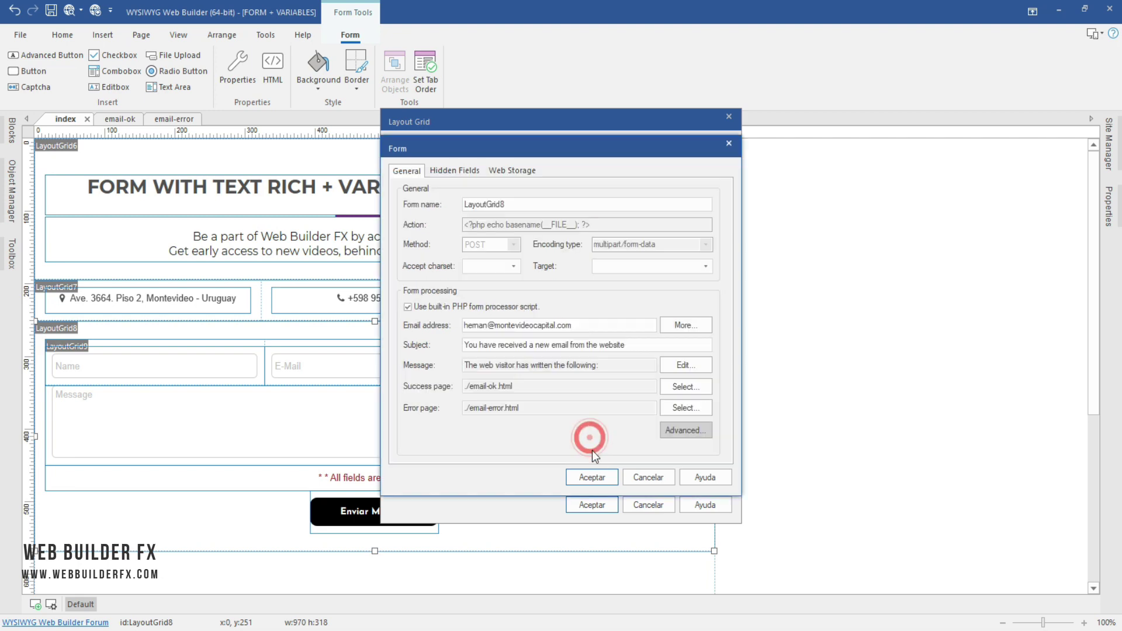
click(605, 481)
click(605, 506)
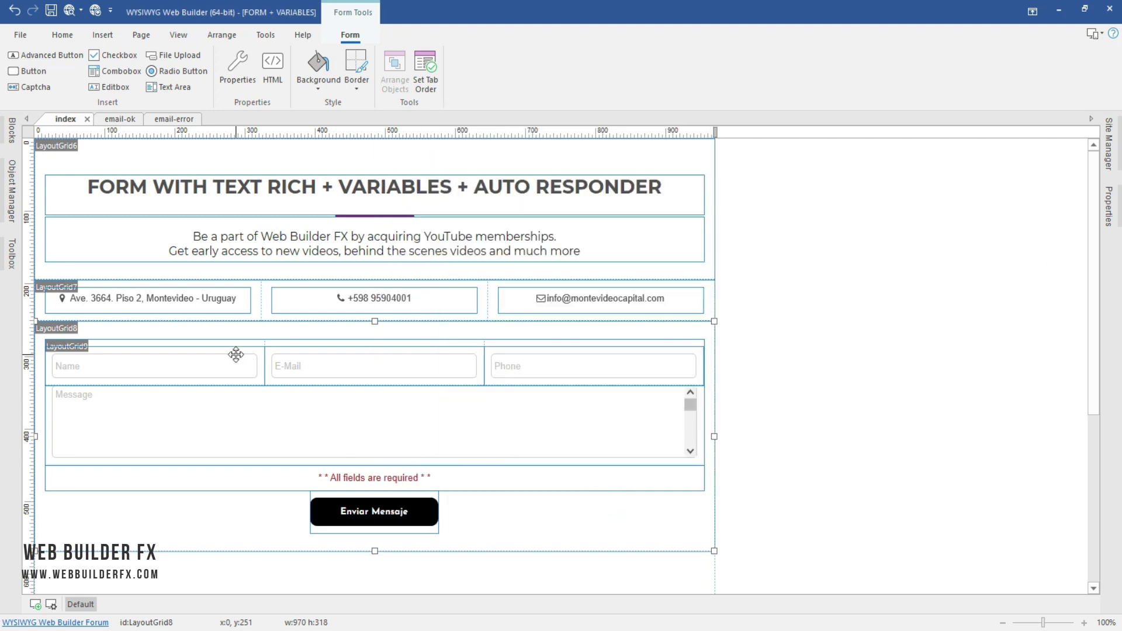
Step: Recheck the Name field's name and reopen the email-ok page
click(194, 363)
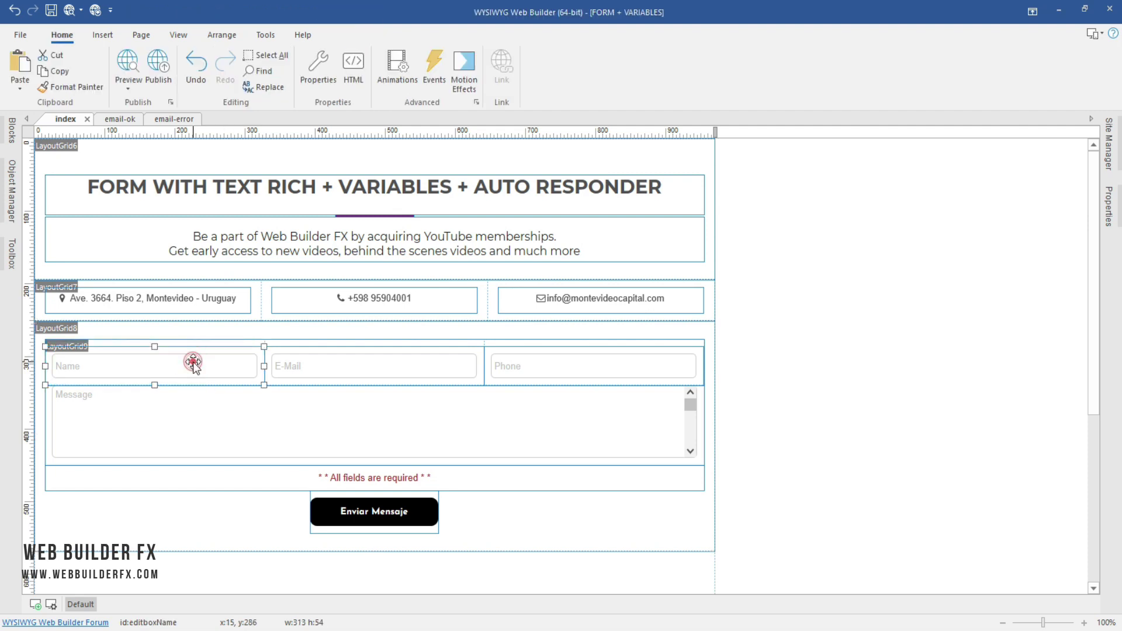
double_click(194, 363)
click(491, 177)
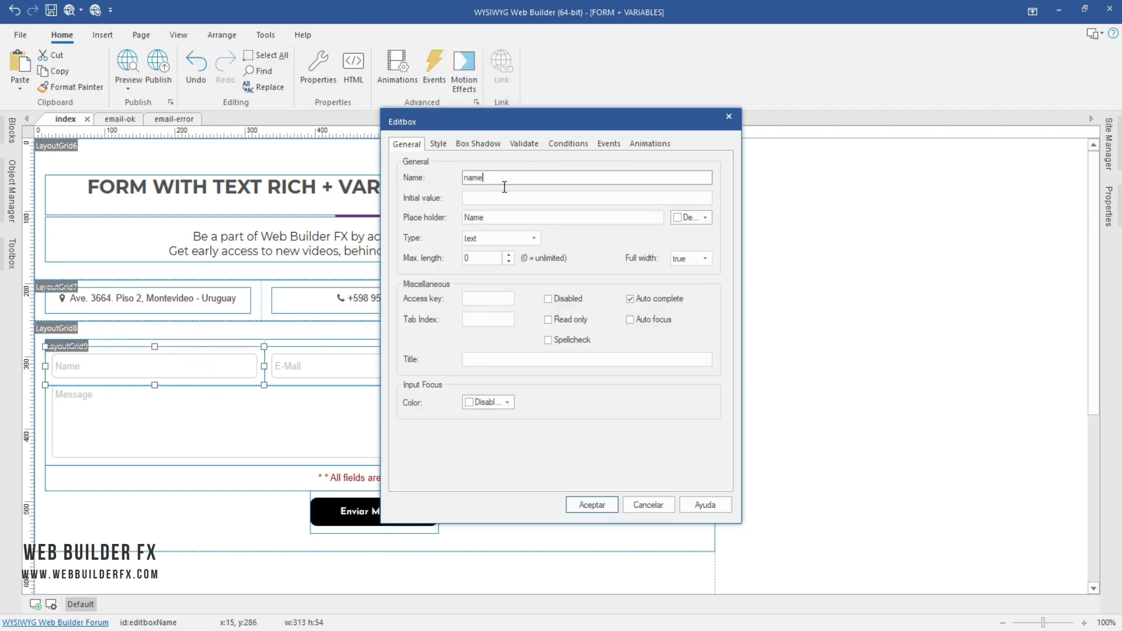
click(650, 503)
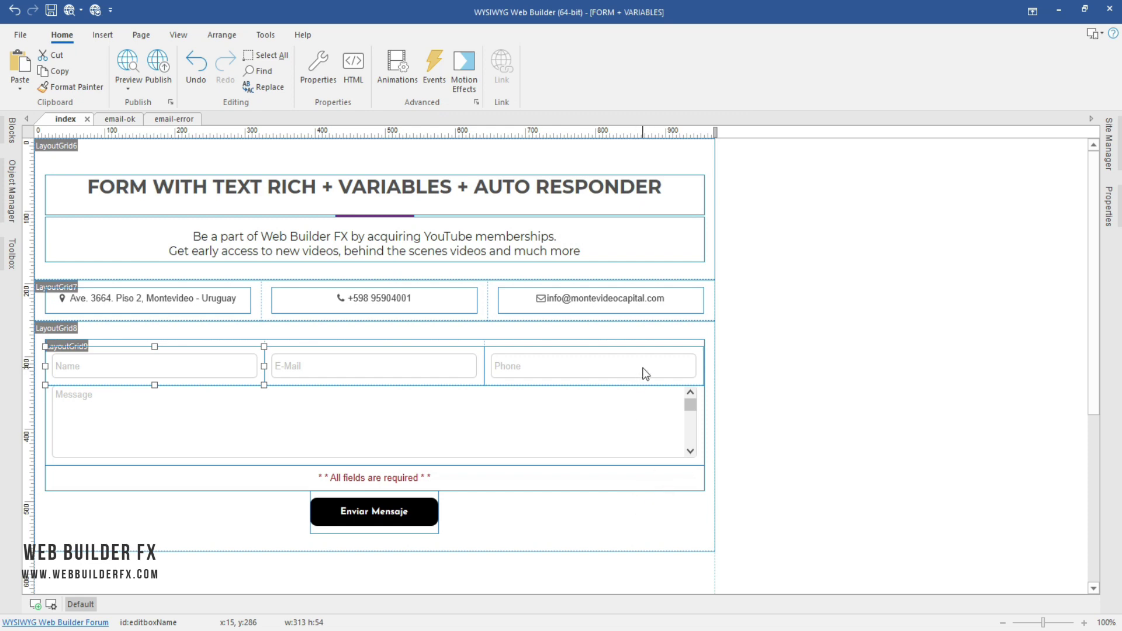
click(1108, 146)
double_click(995, 187)
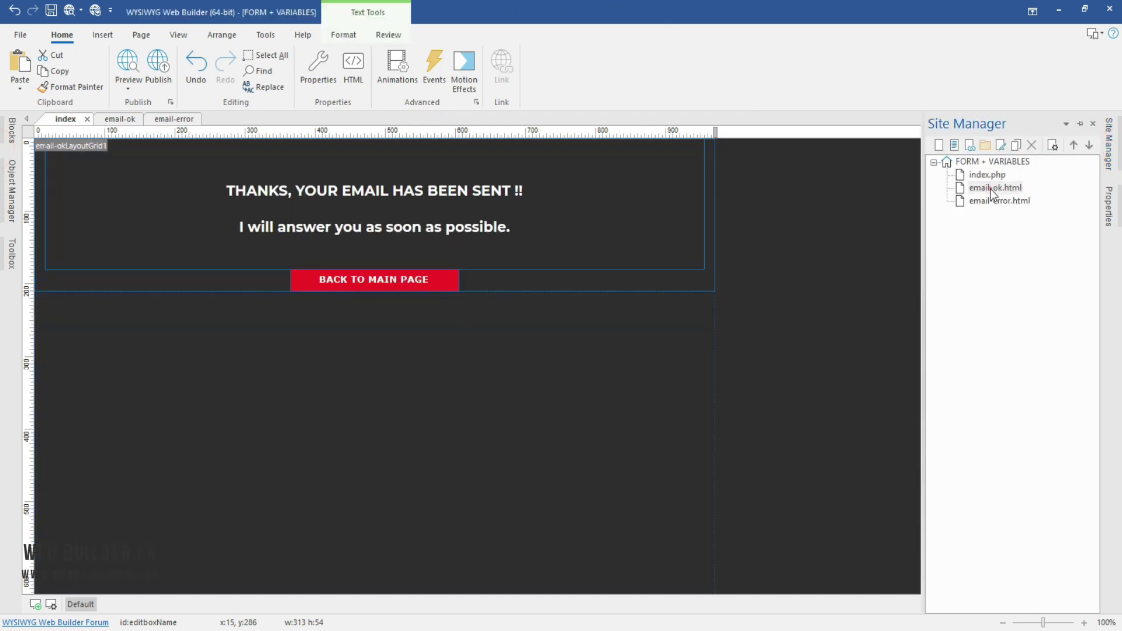
Step: Change the heading to 'THANKS $name, YOUR EMAIL HAS BEEN SENT !!' and save the page
double_click(283, 191)
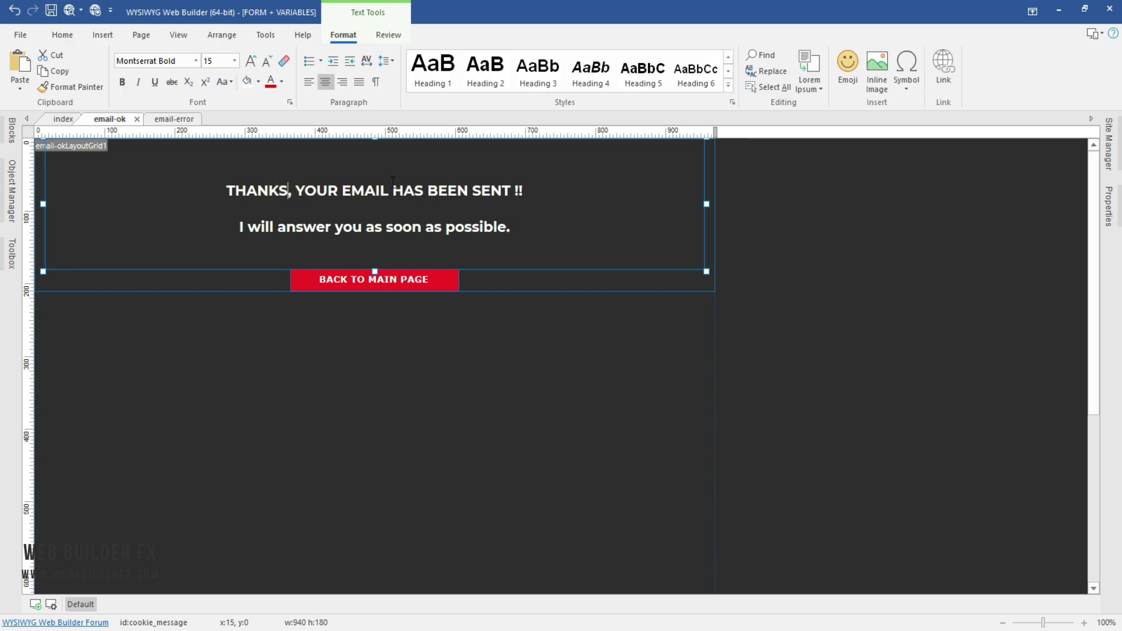
text($)
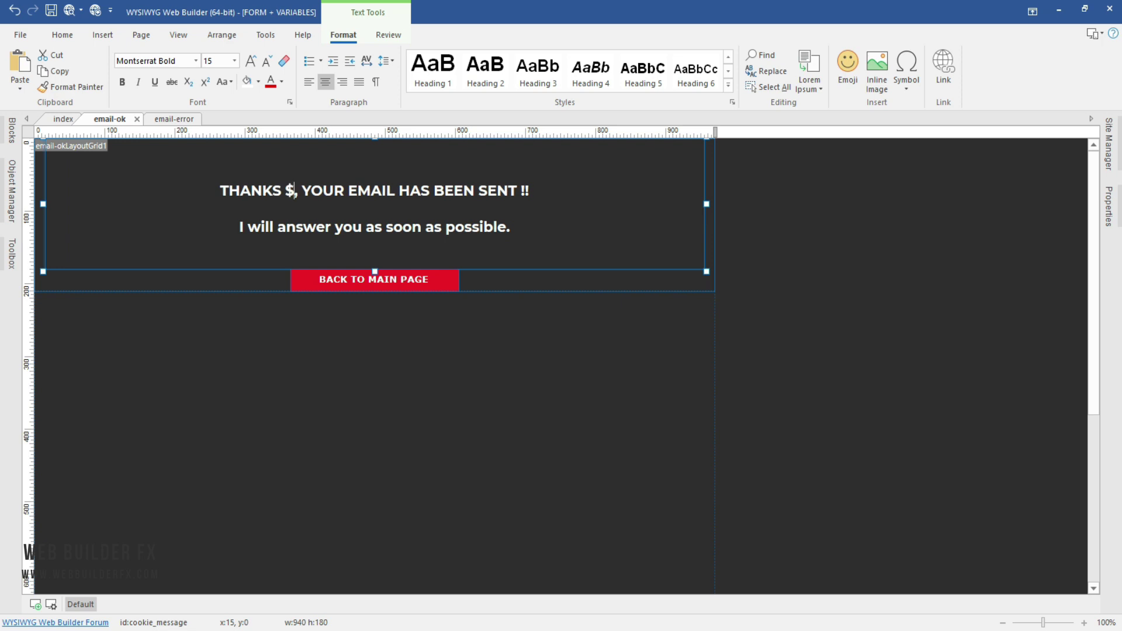
text(name)
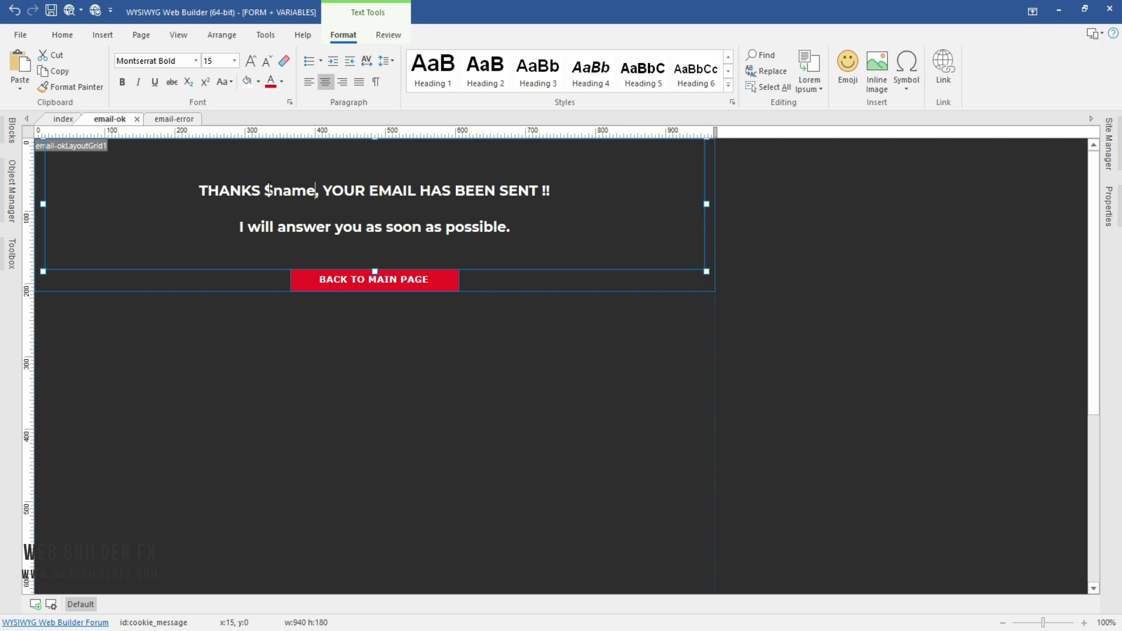
drag(266, 191, 274, 190)
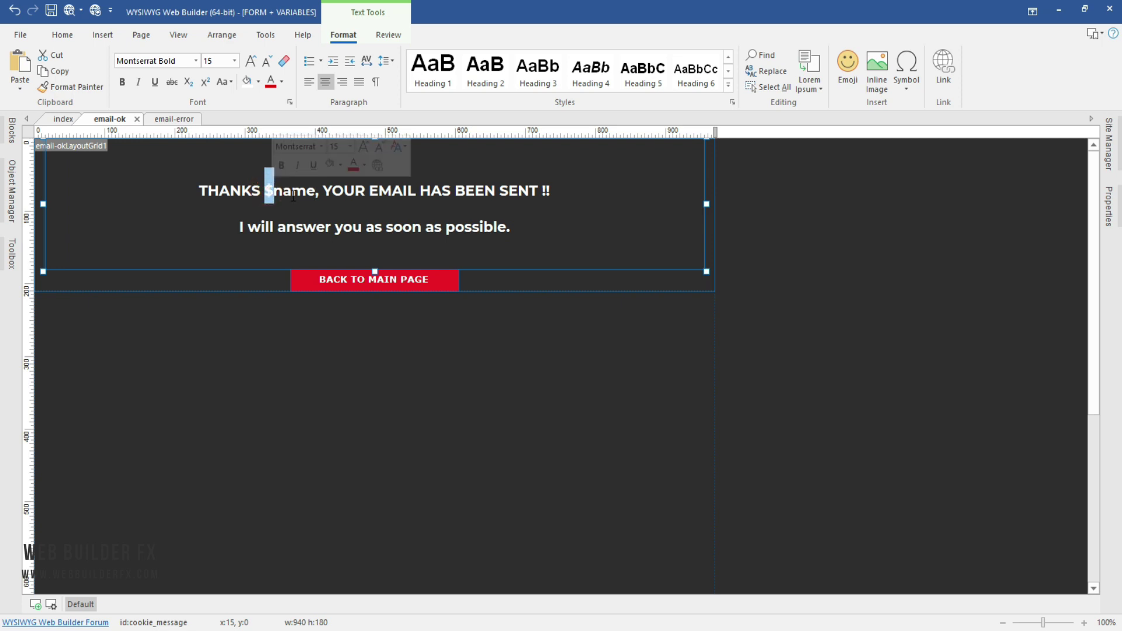
drag(284, 190, 306, 191)
click(295, 190)
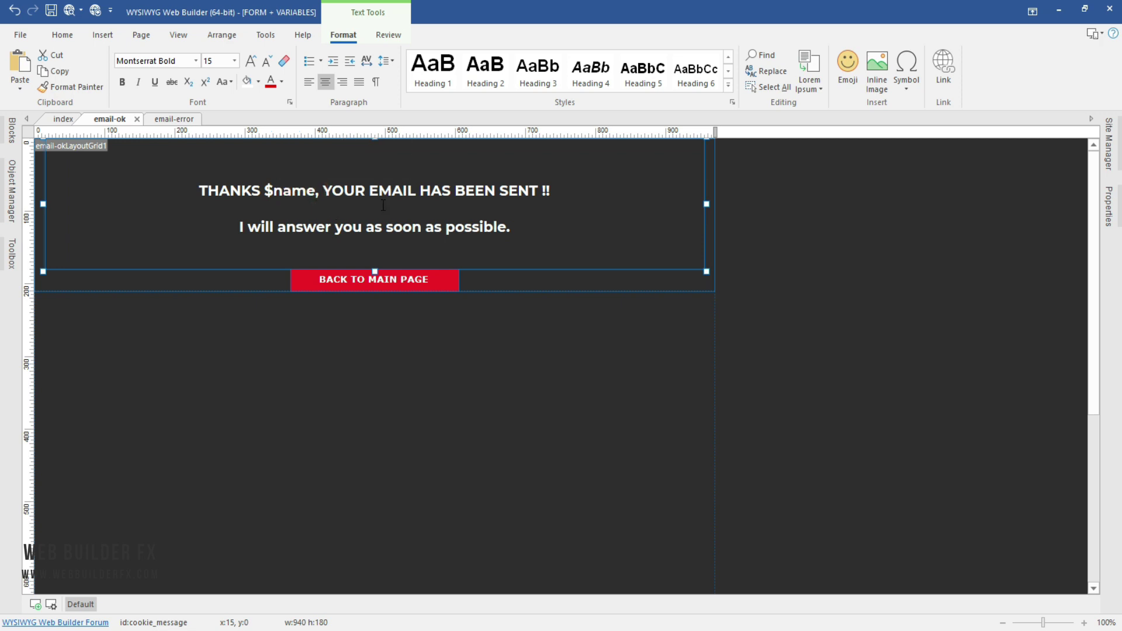
key(BackSpace)
key(BackSpace)
key(BackSpace)
key(BackSpace)
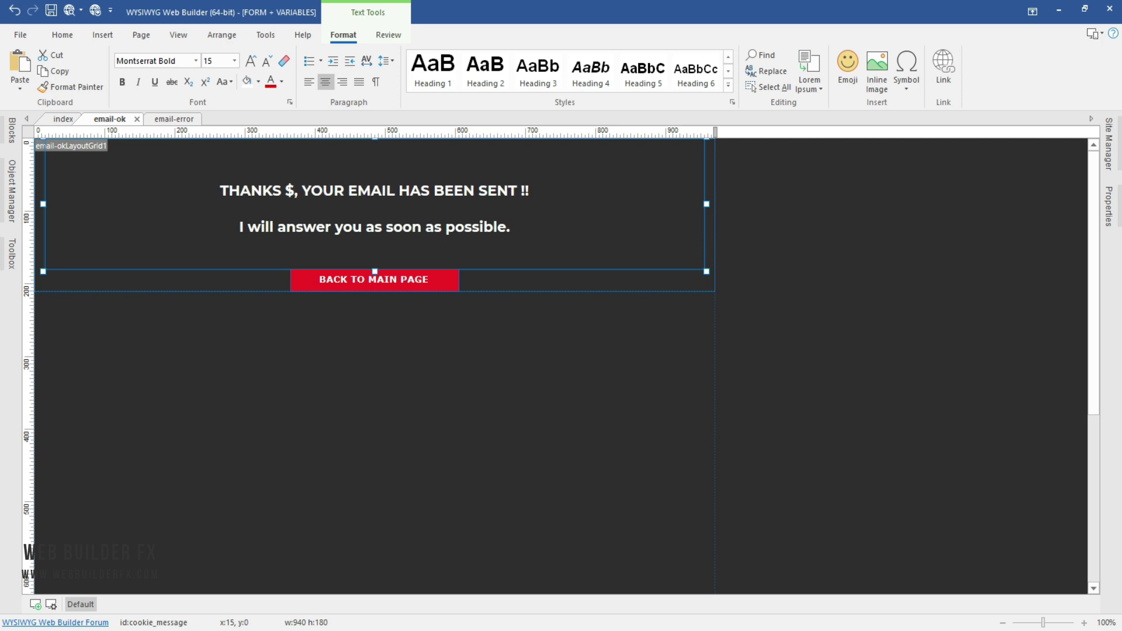
text(phon)
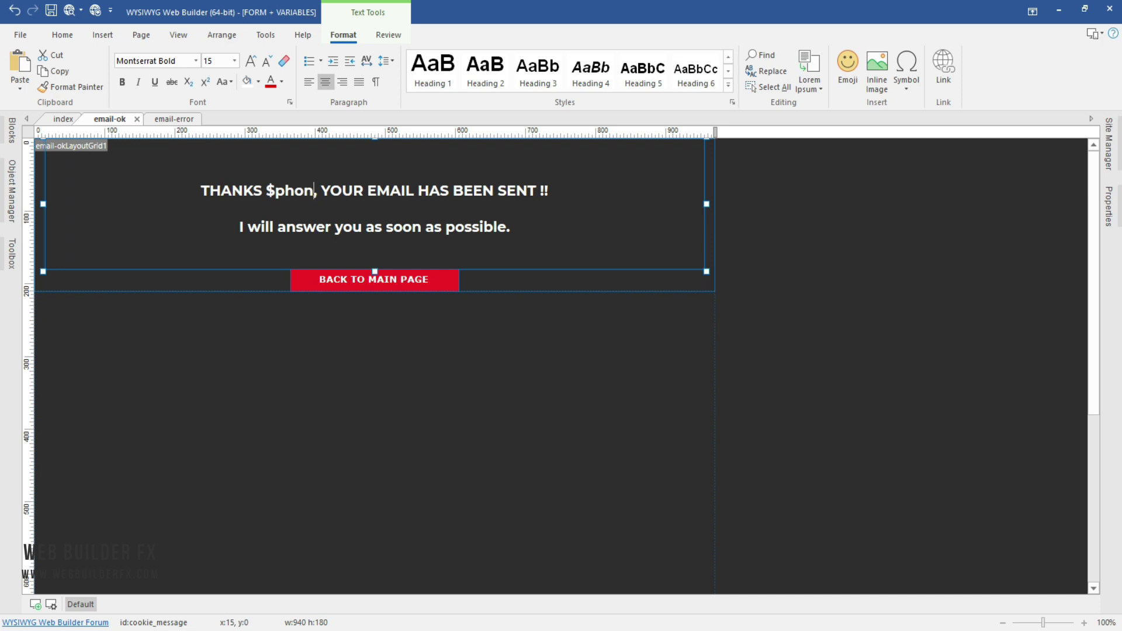
text(e)
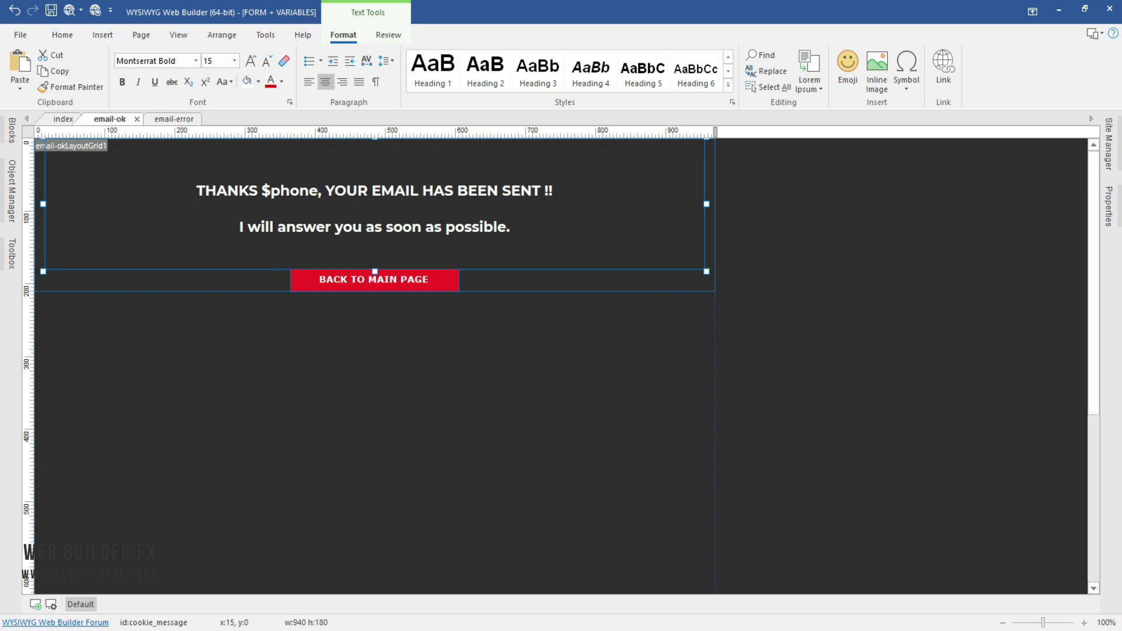
key(BackSpace)
key(BackSpace)
key(BackSpace)
key(BackSpace)
key(BackSpace)
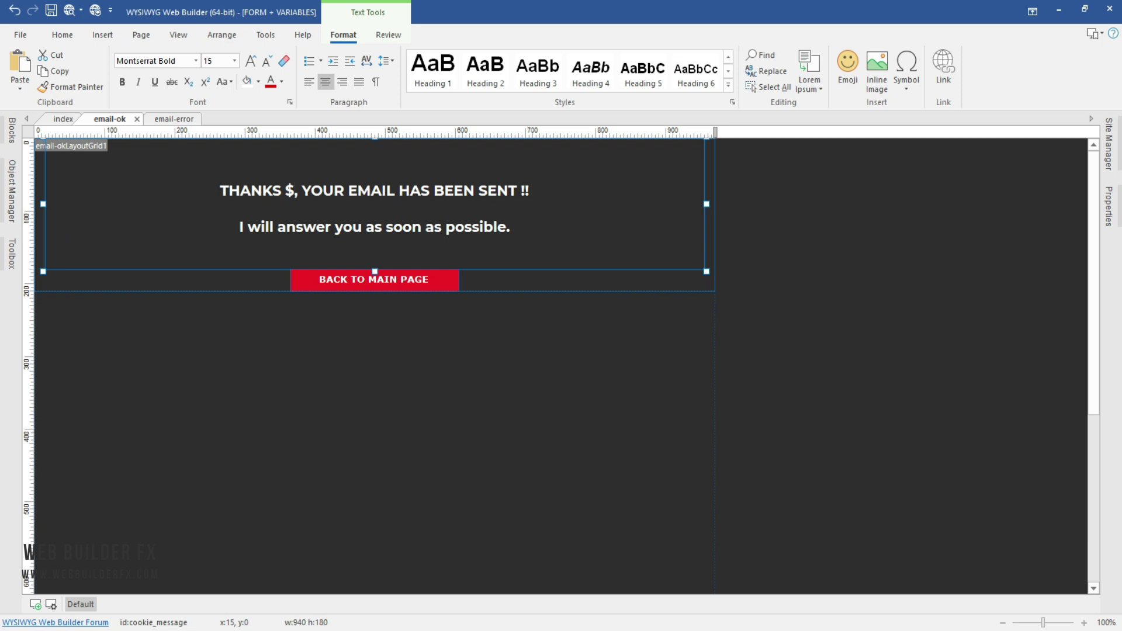
text(message)
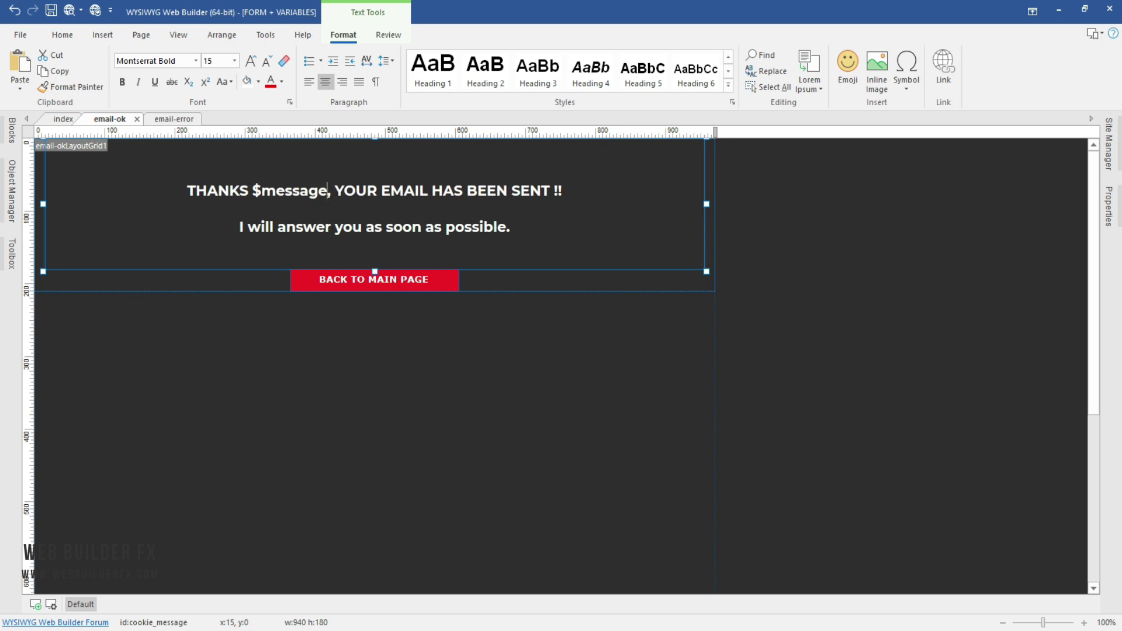
key(BackSpace)
key(BackSpace)
key(BackSpace)
key(BackSpace)
key(BackSpace)
key(BackSpace)
key(BackSpace)
key(BackSpace)
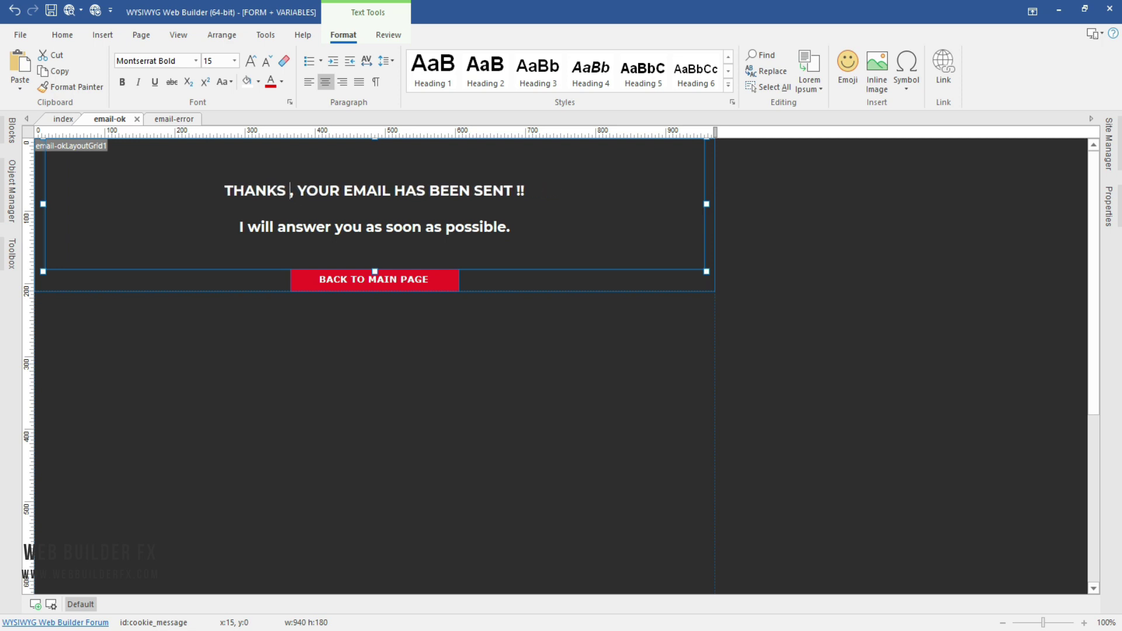
text($)
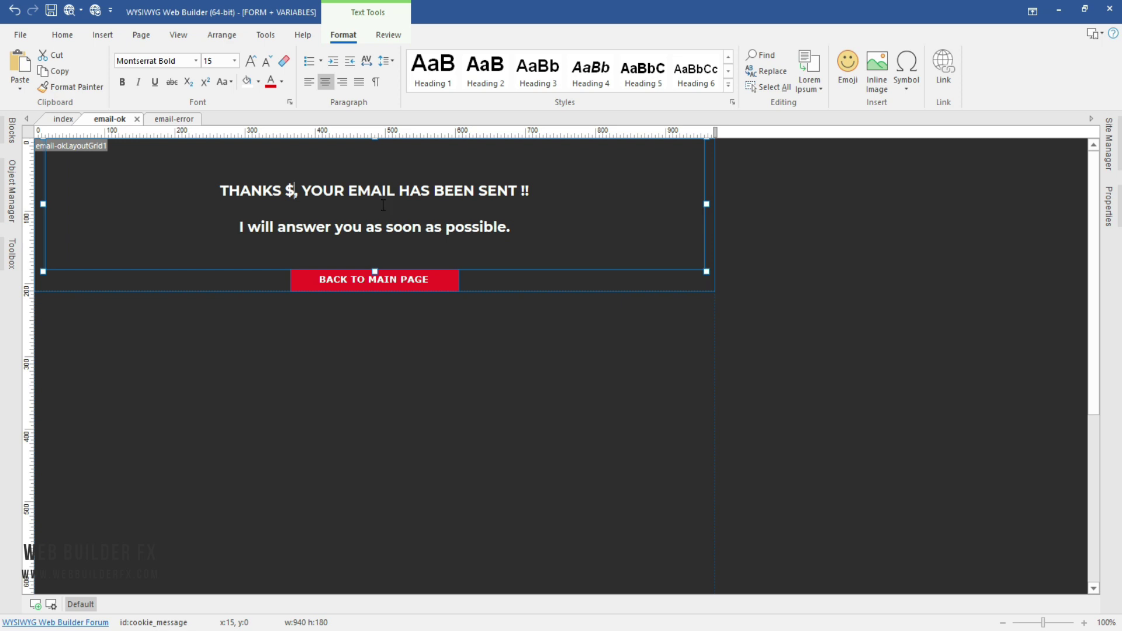
text(name)
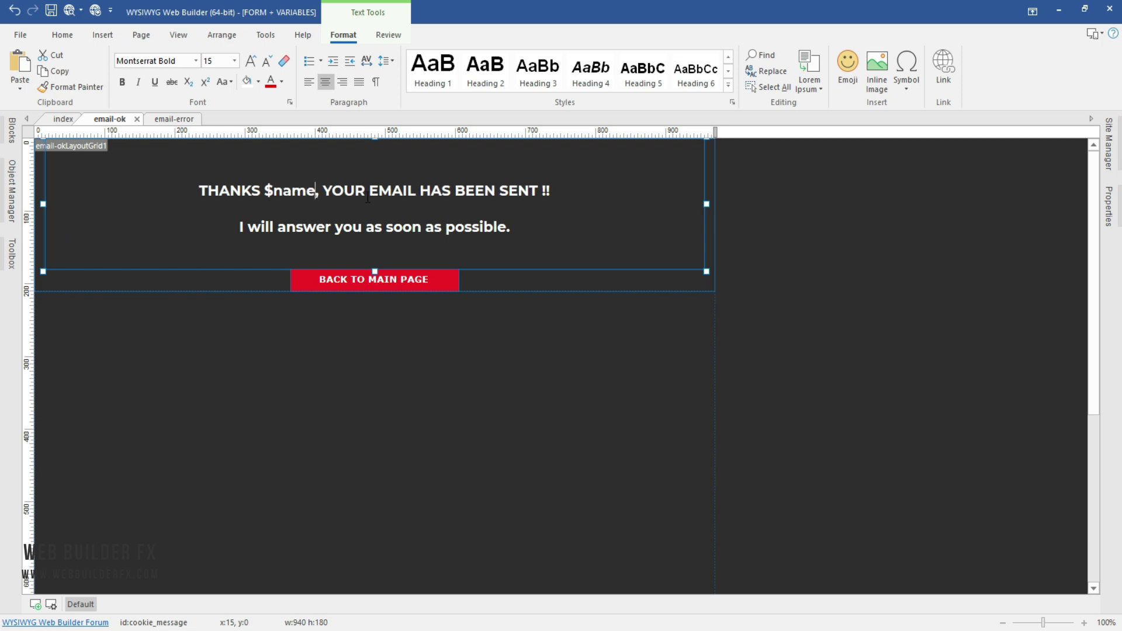
click(52, 10)
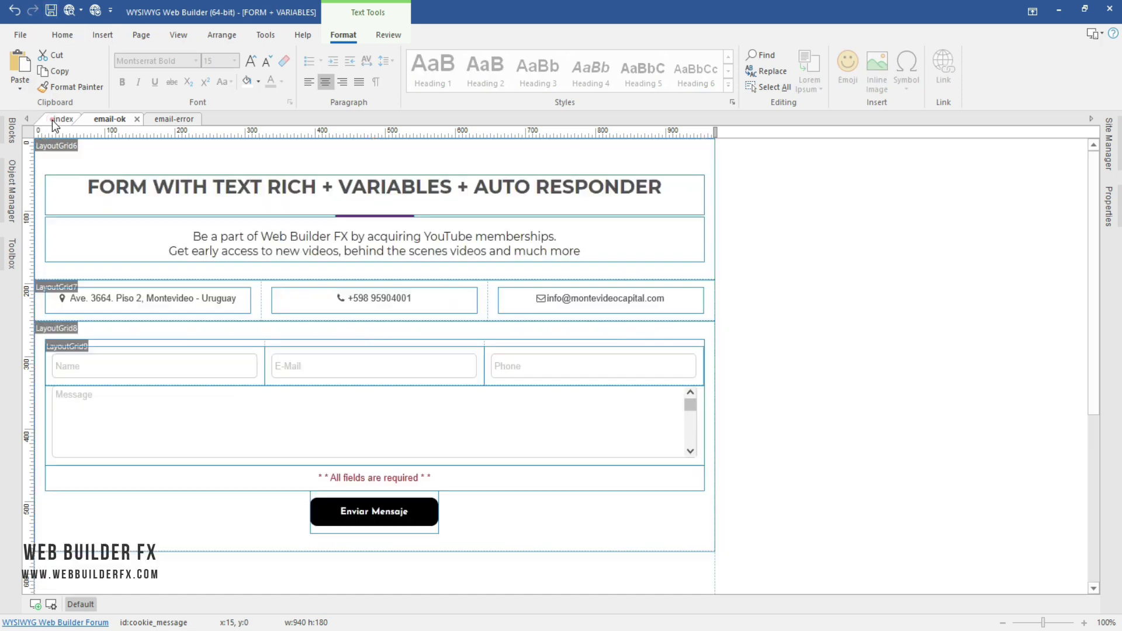
Step: On the index page, open LayoutGrid8's form processing Settings
click(54, 120)
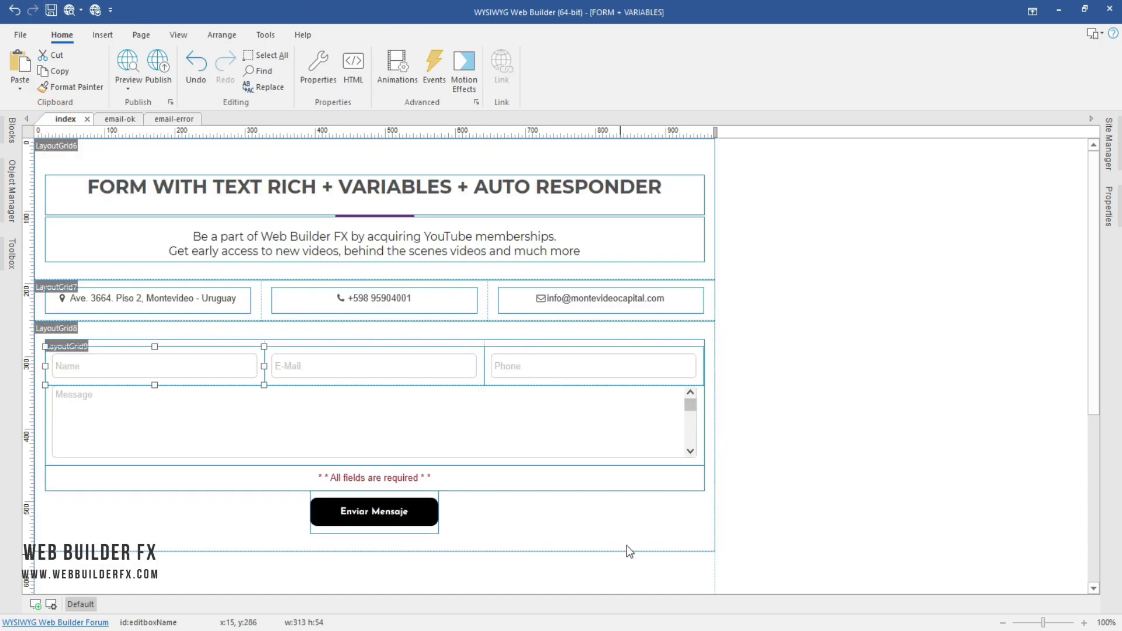
click(631, 528)
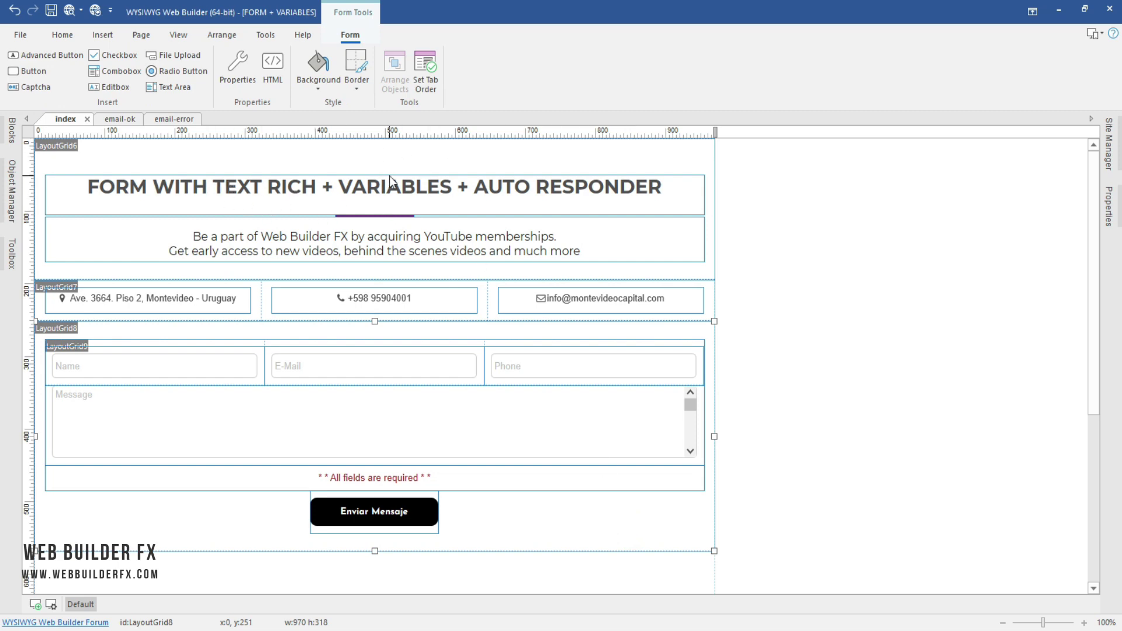
double_click(593, 521)
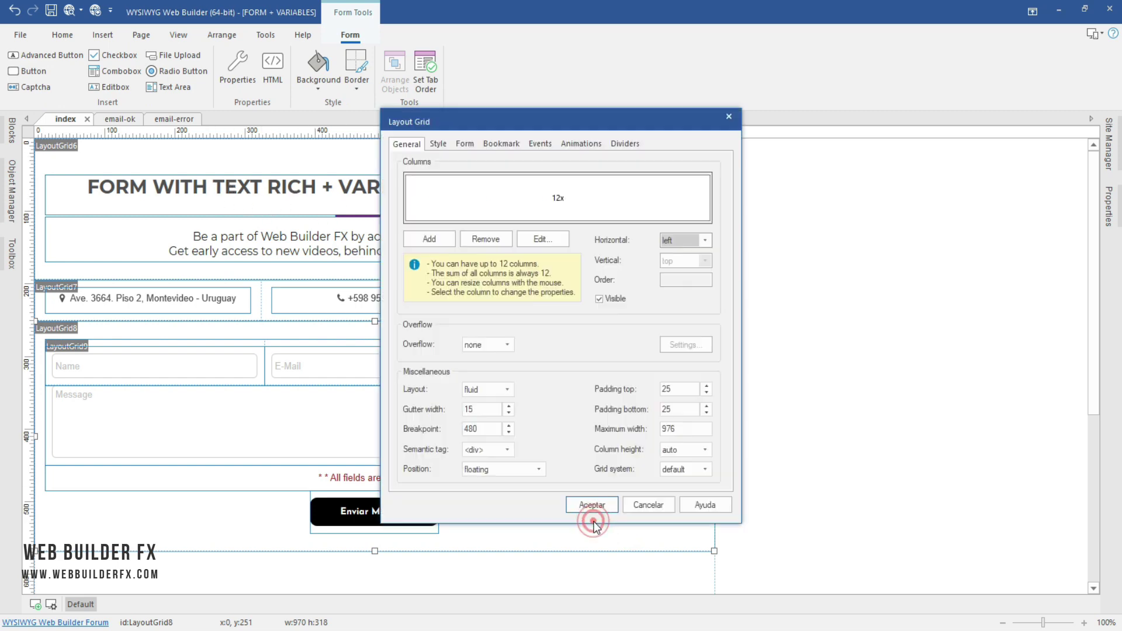
click(464, 141)
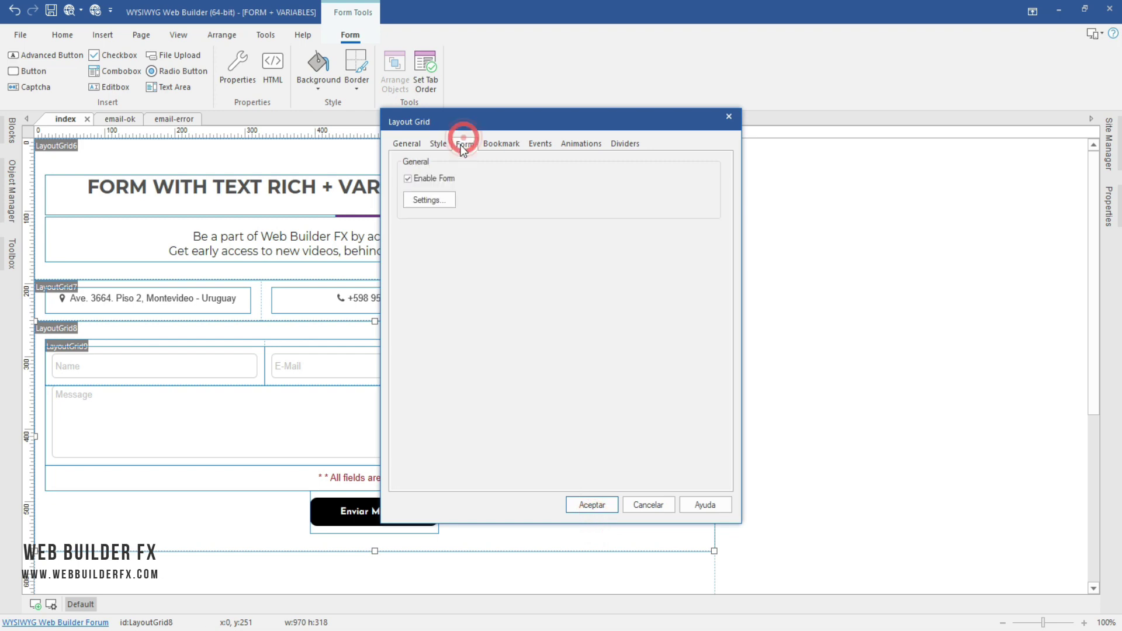
click(436, 197)
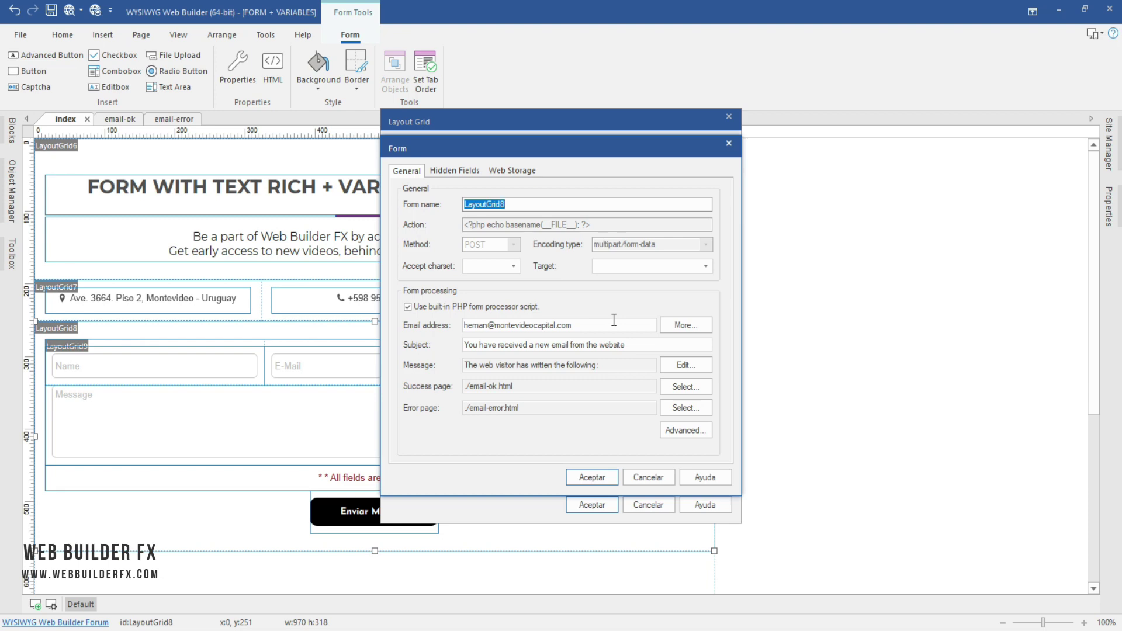
Step: Review the recipient address, subject and message text, then open the message settings
drag(468, 326, 549, 326)
click(575, 325)
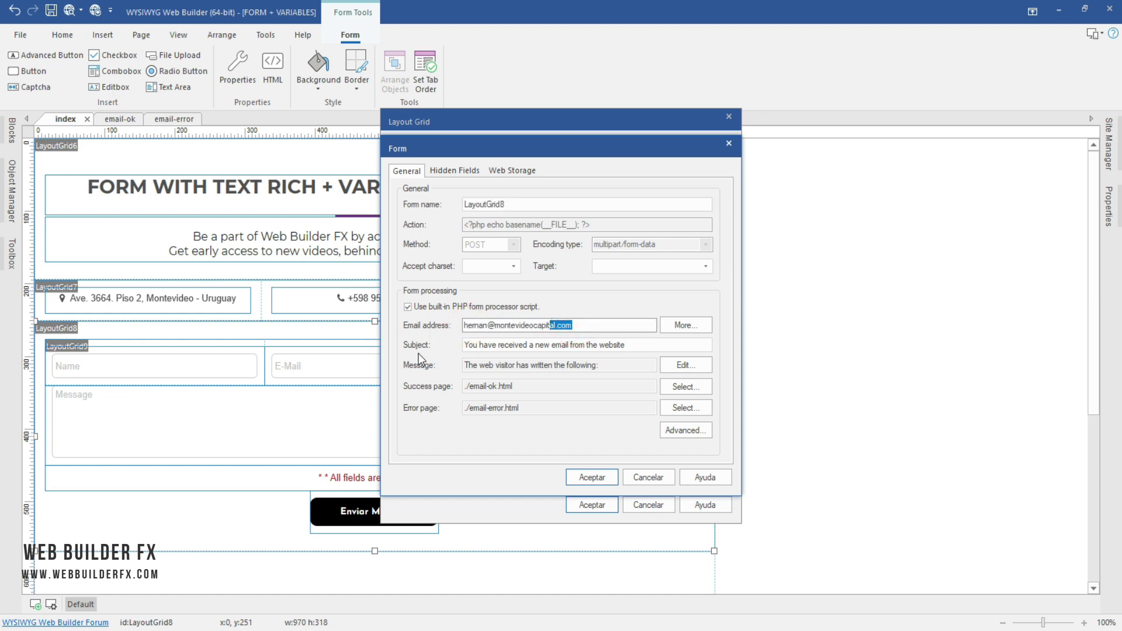
drag(464, 346, 651, 365)
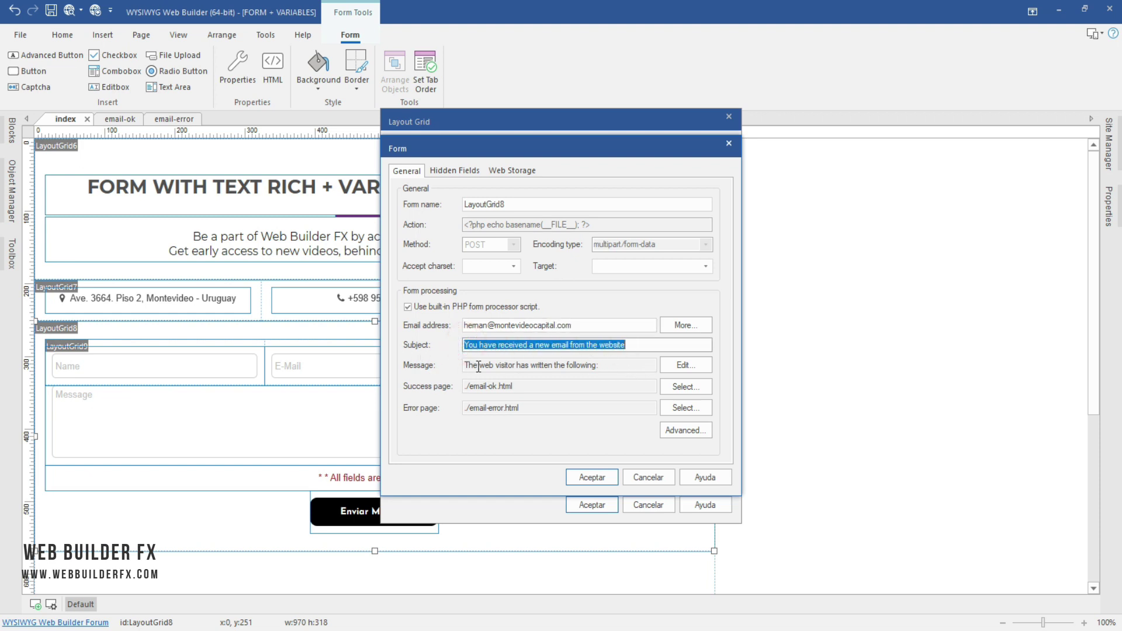
drag(480, 365, 607, 363)
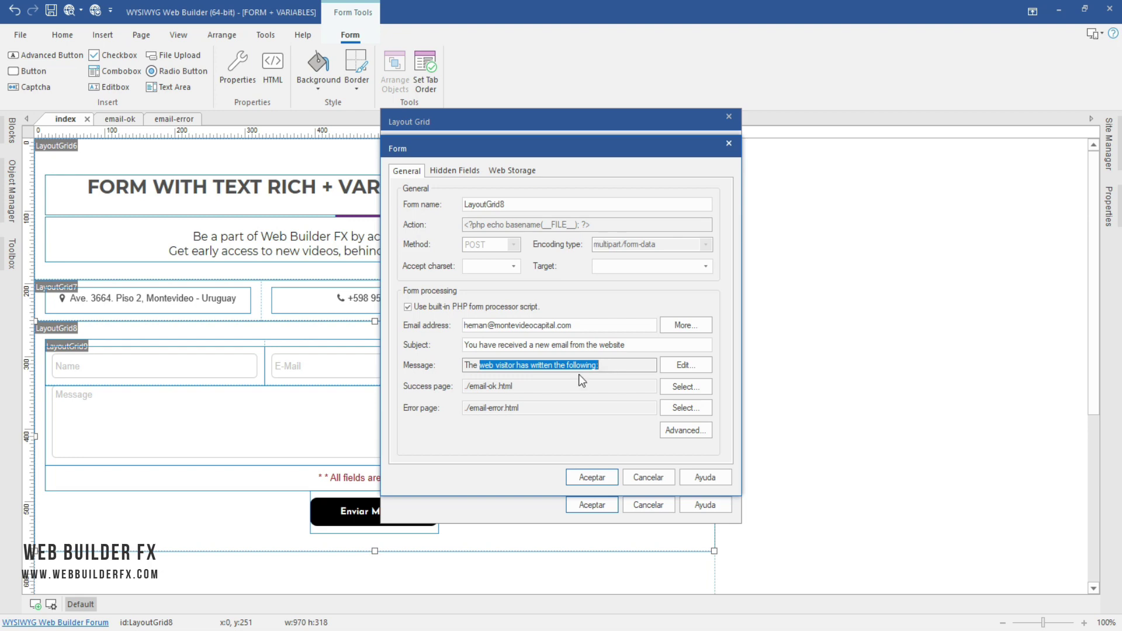
click(497, 405)
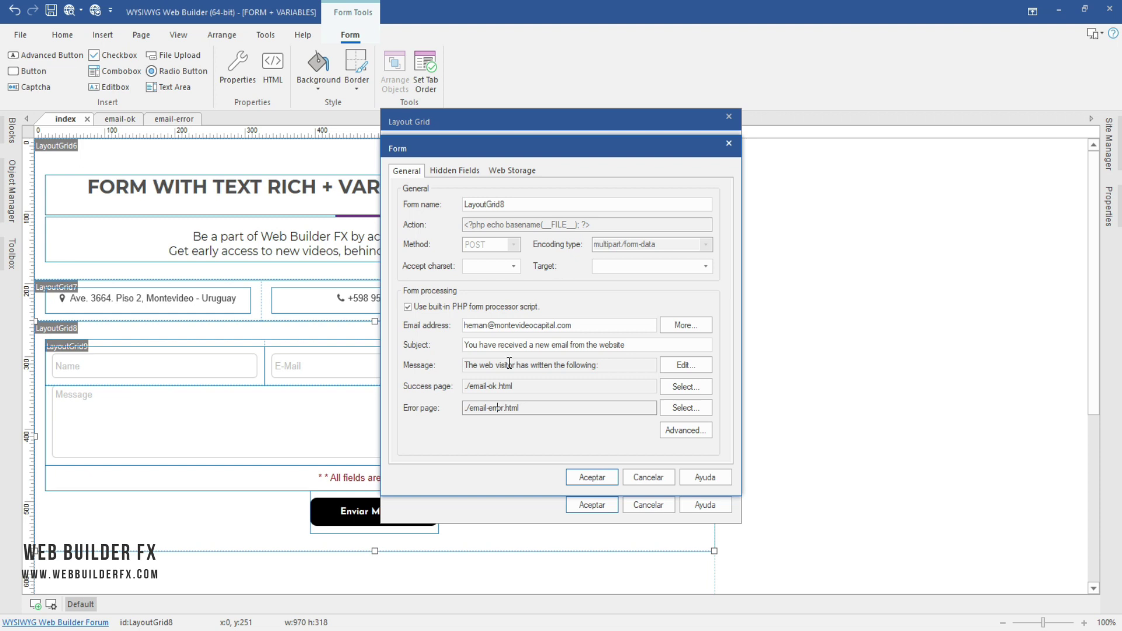
click(686, 365)
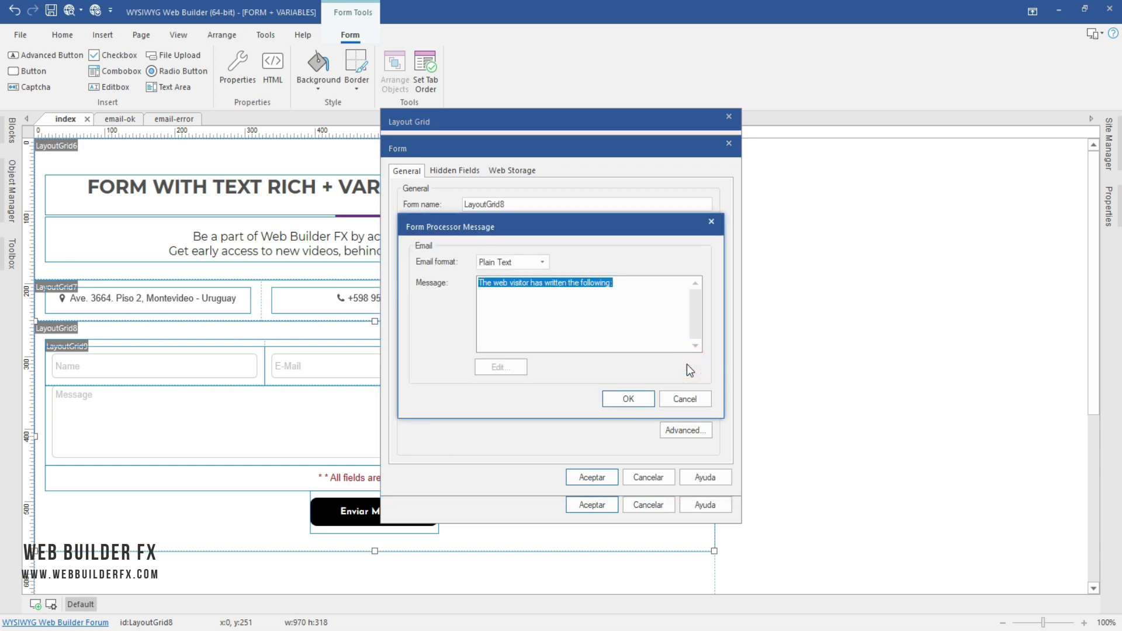
Step: Choose Rich Text as the notification email format and open the message in Edit Text
click(522, 263)
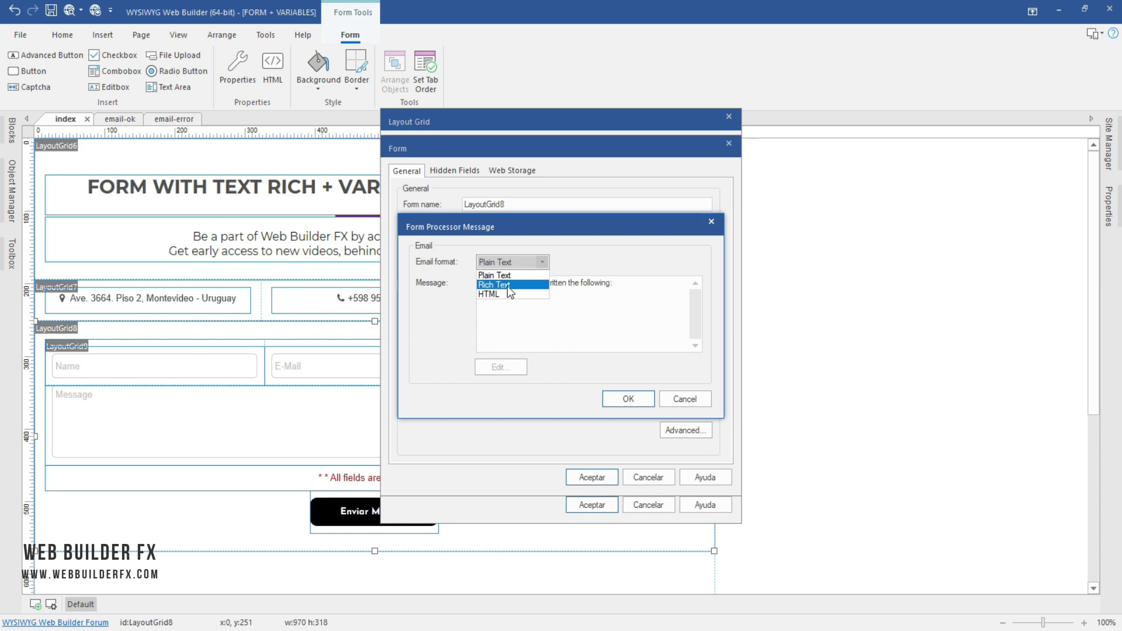
click(512, 286)
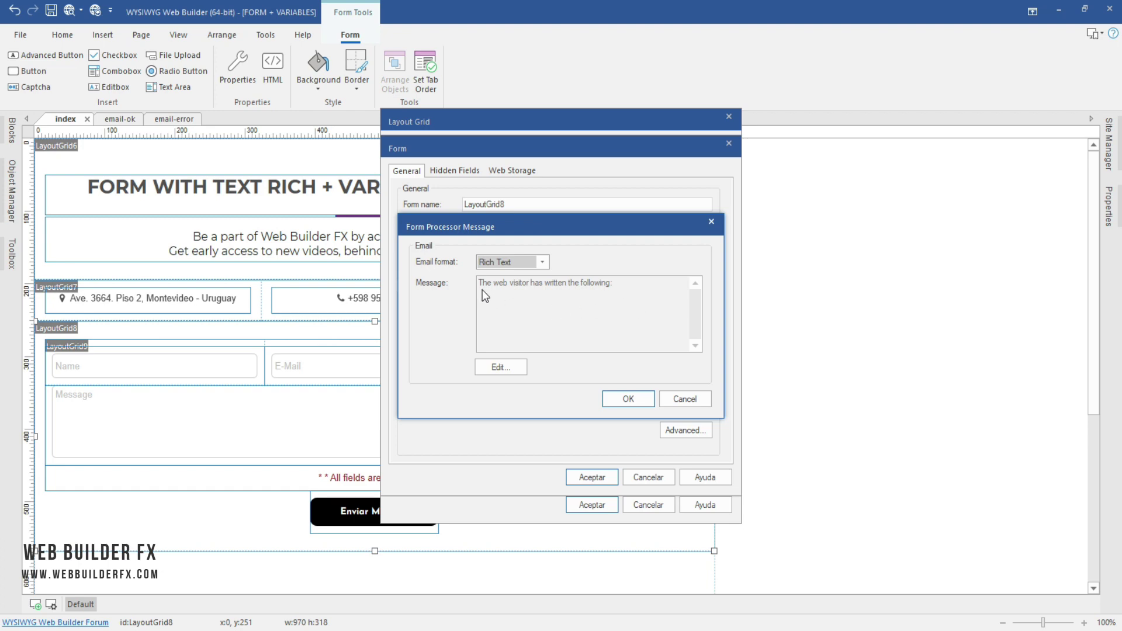
click(506, 367)
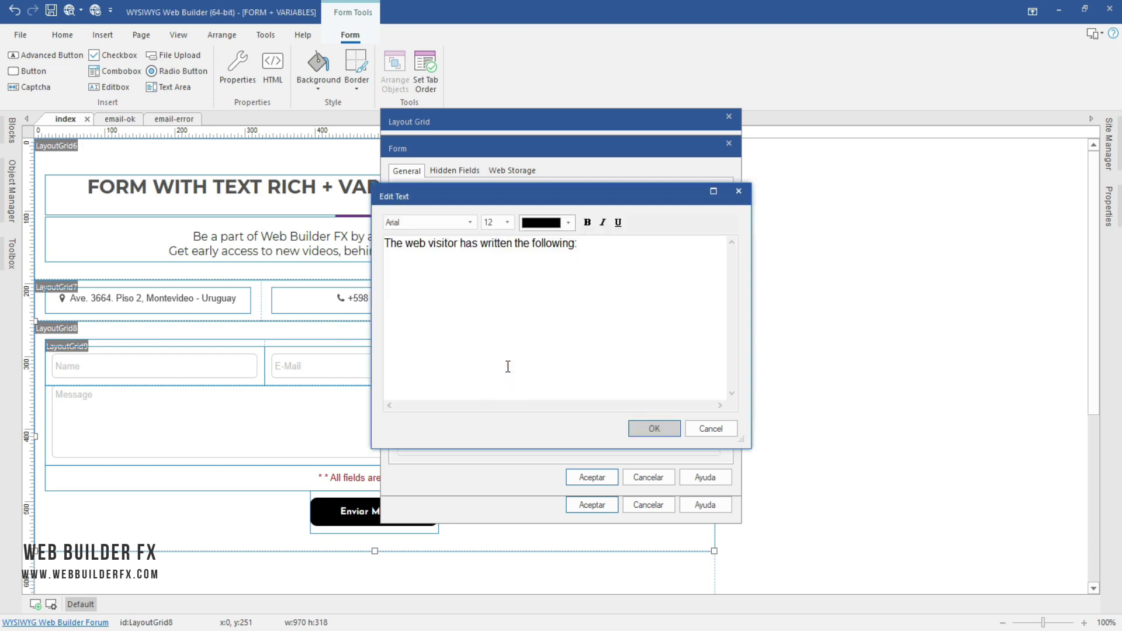
Step: Format the message heading line as bold, red, size 14
click(605, 246)
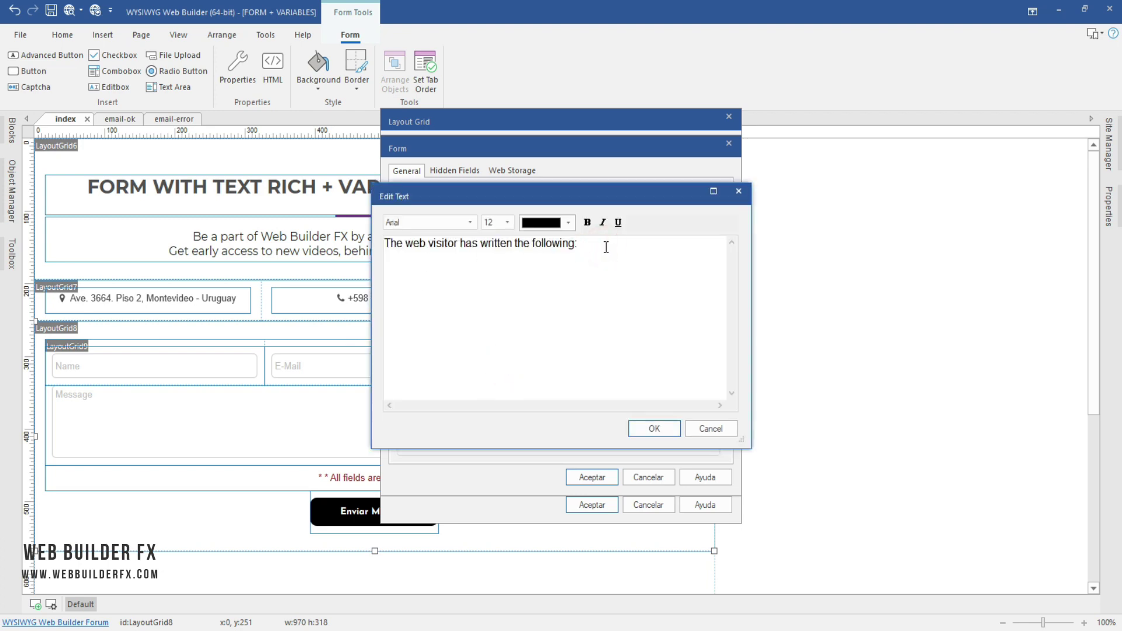
triple_click(606, 248)
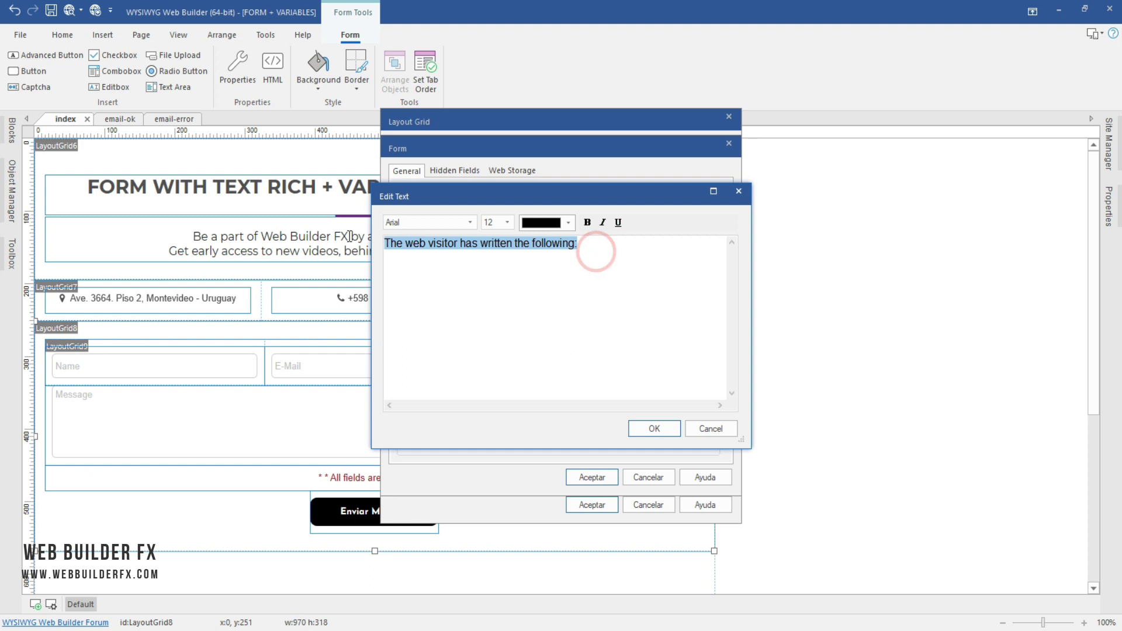
click(507, 228)
click(497, 259)
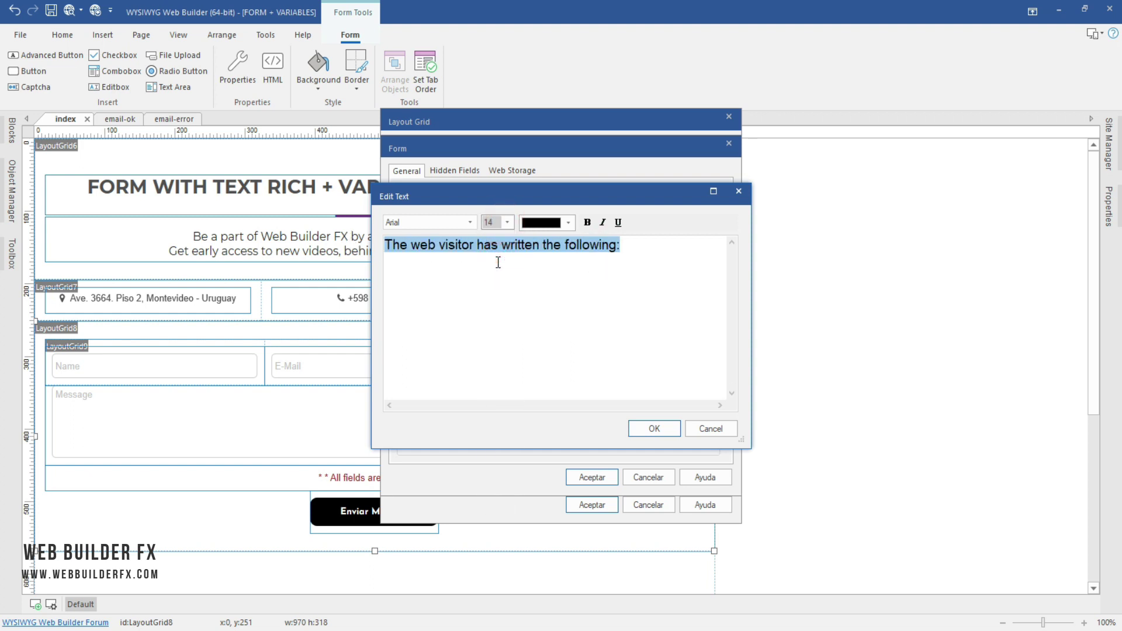
click(557, 225)
click(588, 289)
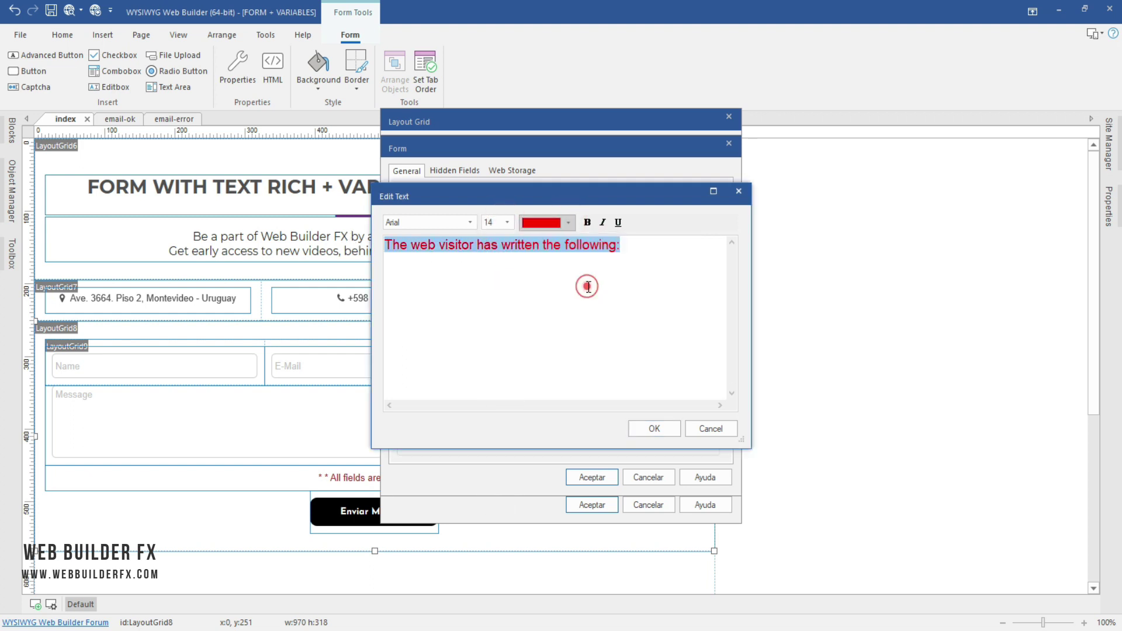
click(587, 223)
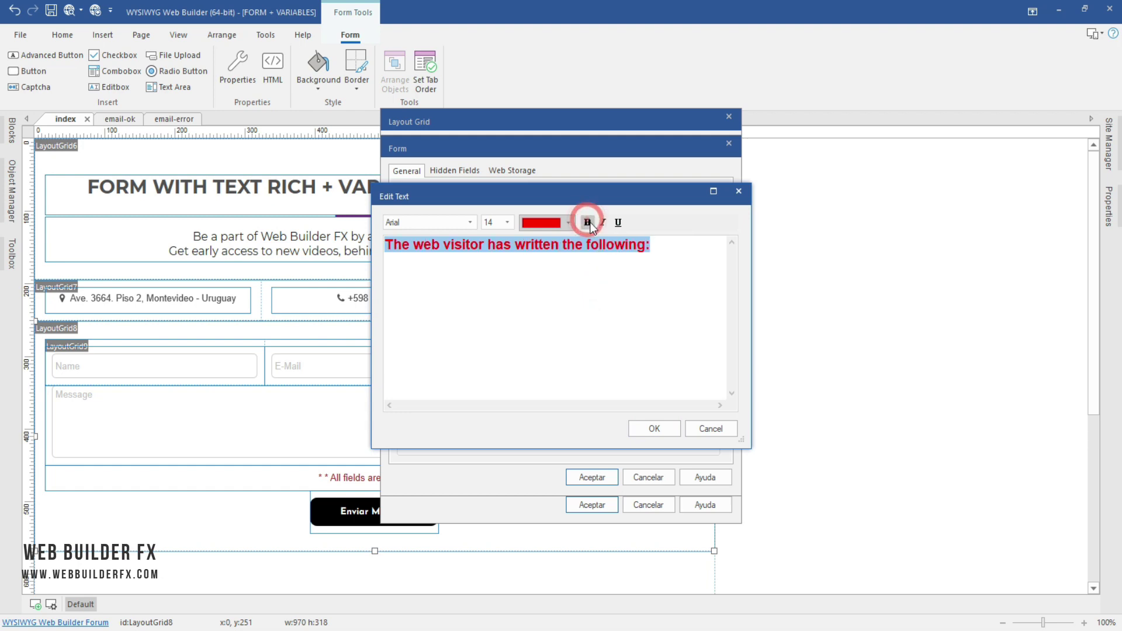
click(659, 245)
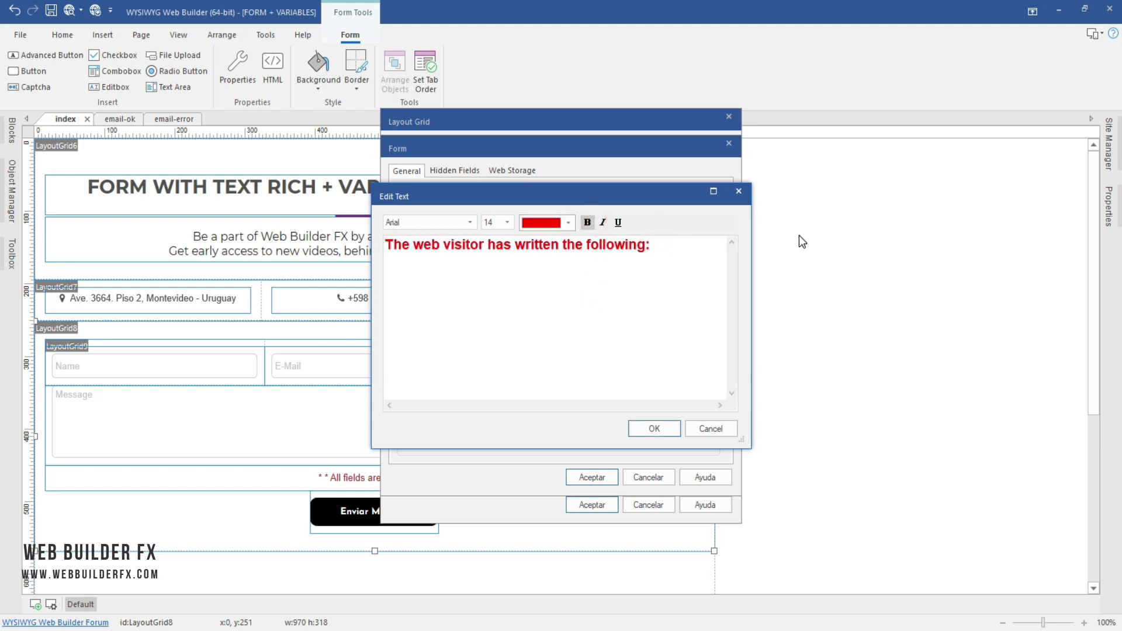
Step: Add lines Name: $name, E-Mail: $email, Phone: $phone and Message: $message below the heading
key(Return)
text(Na)
text(me)
text(: )
text(P)
key(BackSpace)
text(E-C)
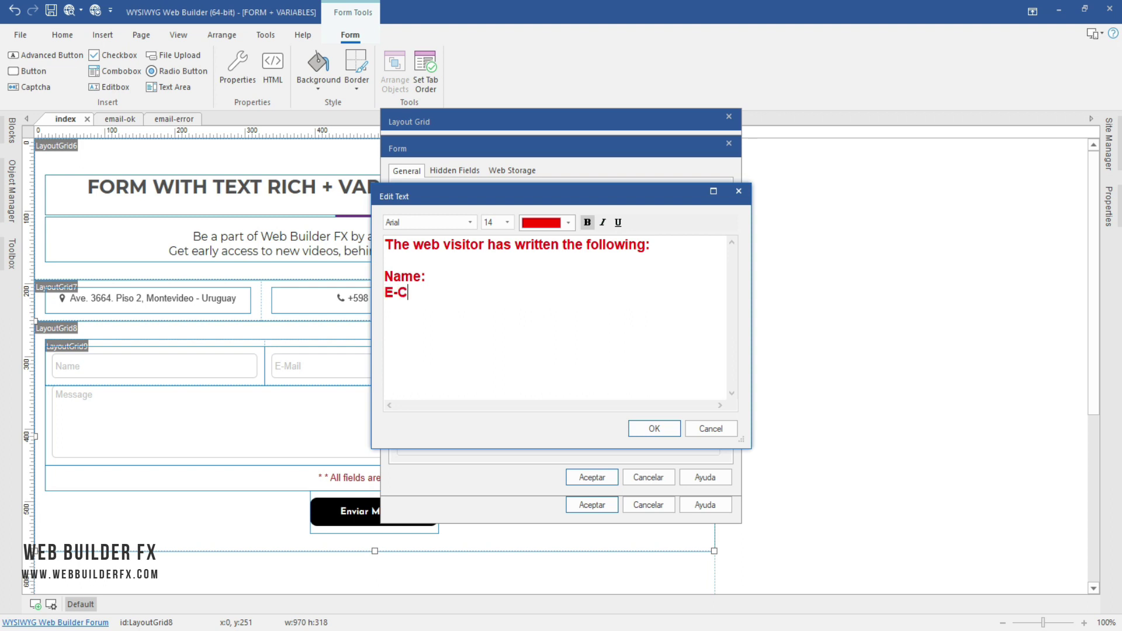
key(BackSpace)
text(Mail:)
key(Return)
text(Phone:)
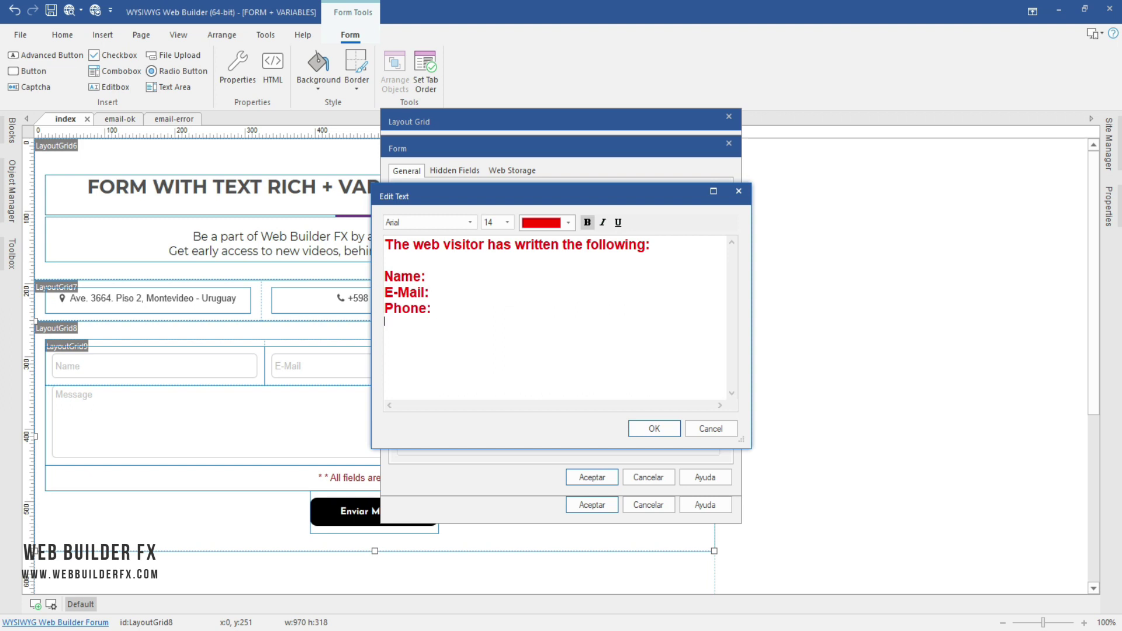
text( Message:)
click(486, 276)
text($)
text(name)
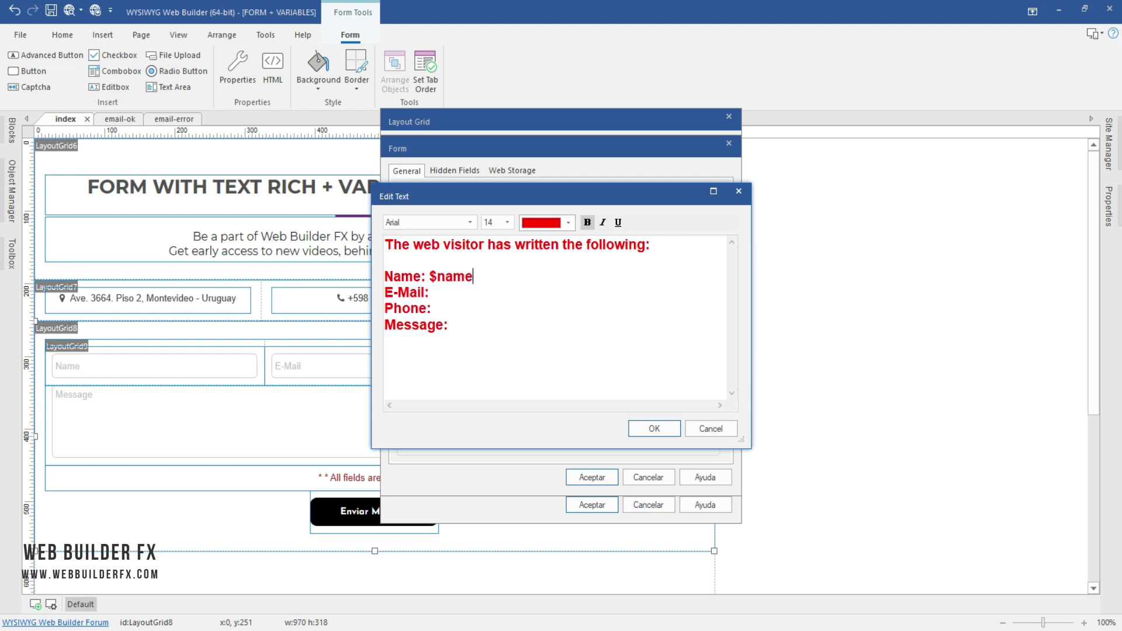
click(433, 293)
text($email Phone: $phone Message: )
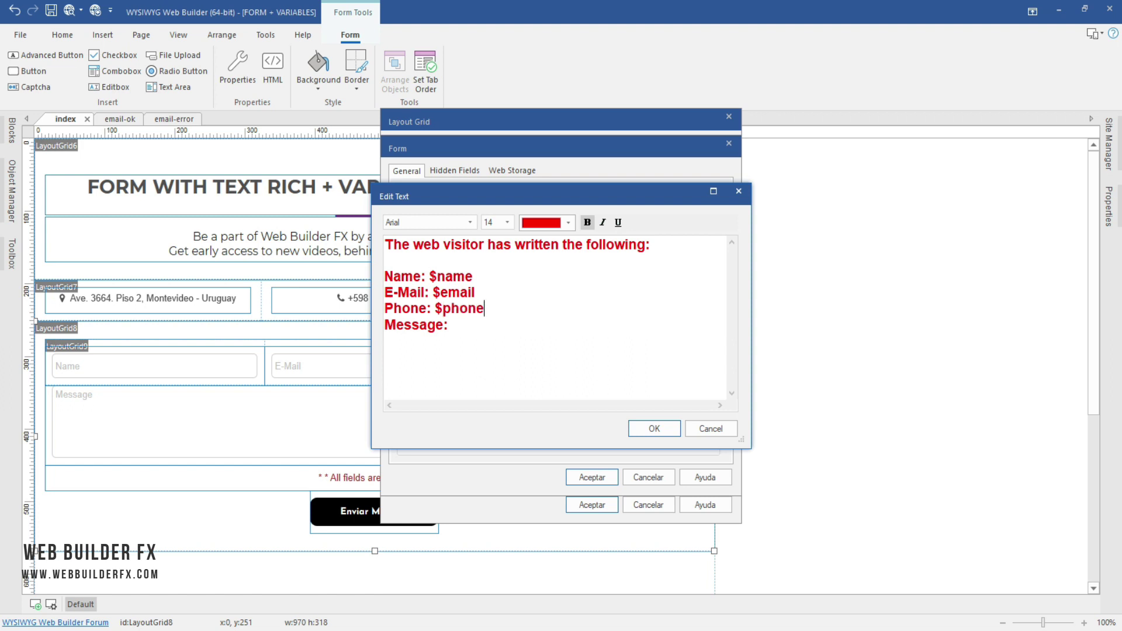
text($)
text(message)
Step: Make the four field lines black at size 12
drag(529, 326, 489, 262)
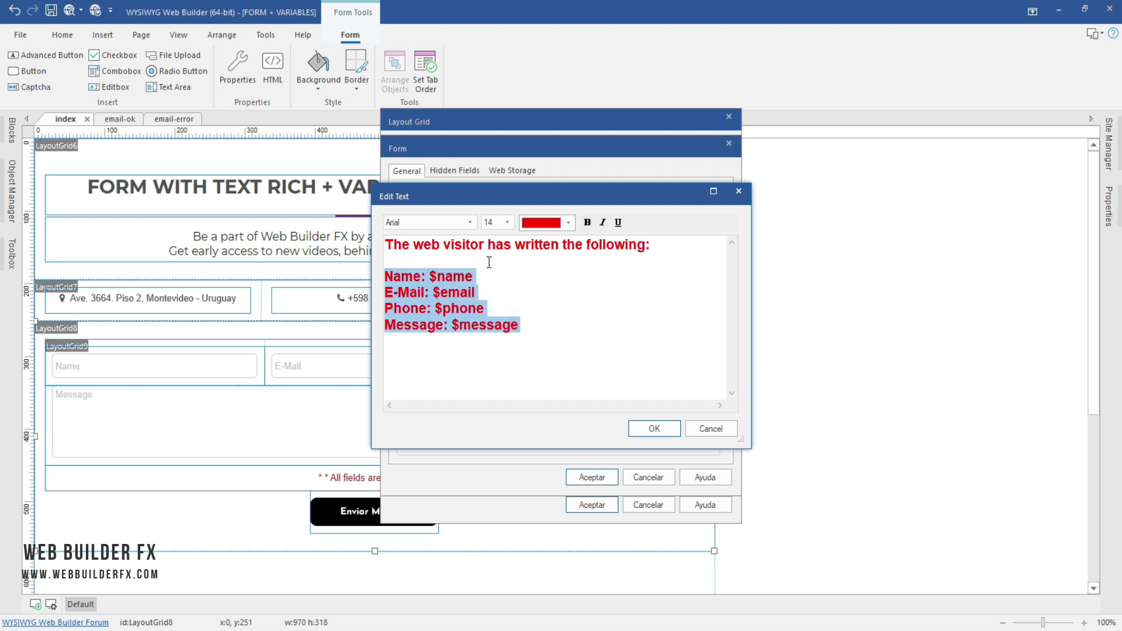
click(567, 222)
click(529, 243)
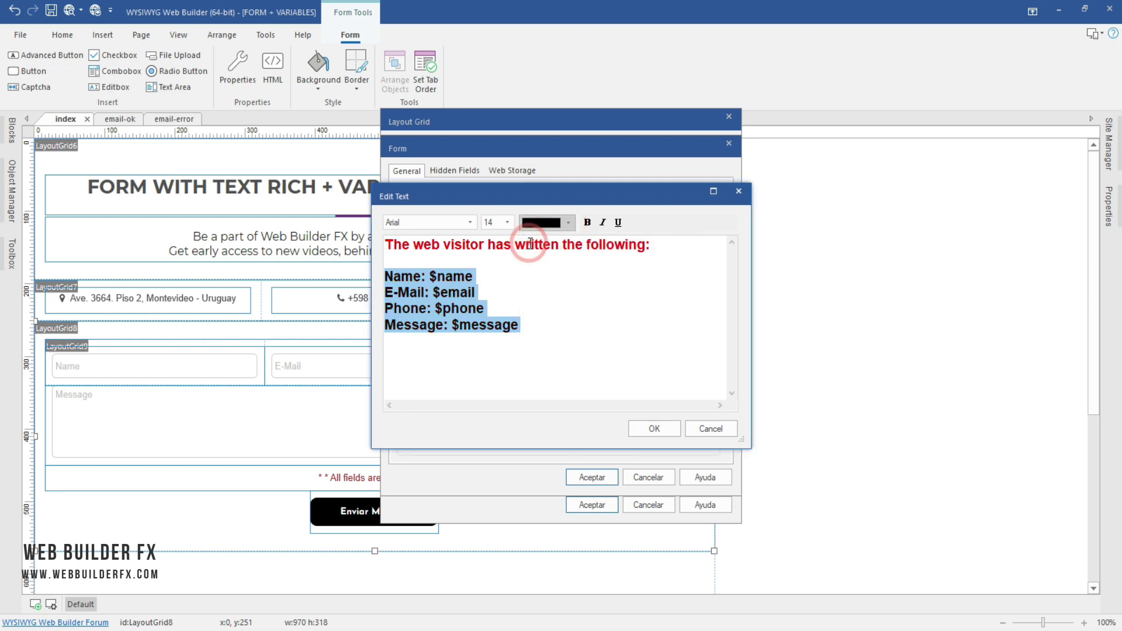
click(506, 223)
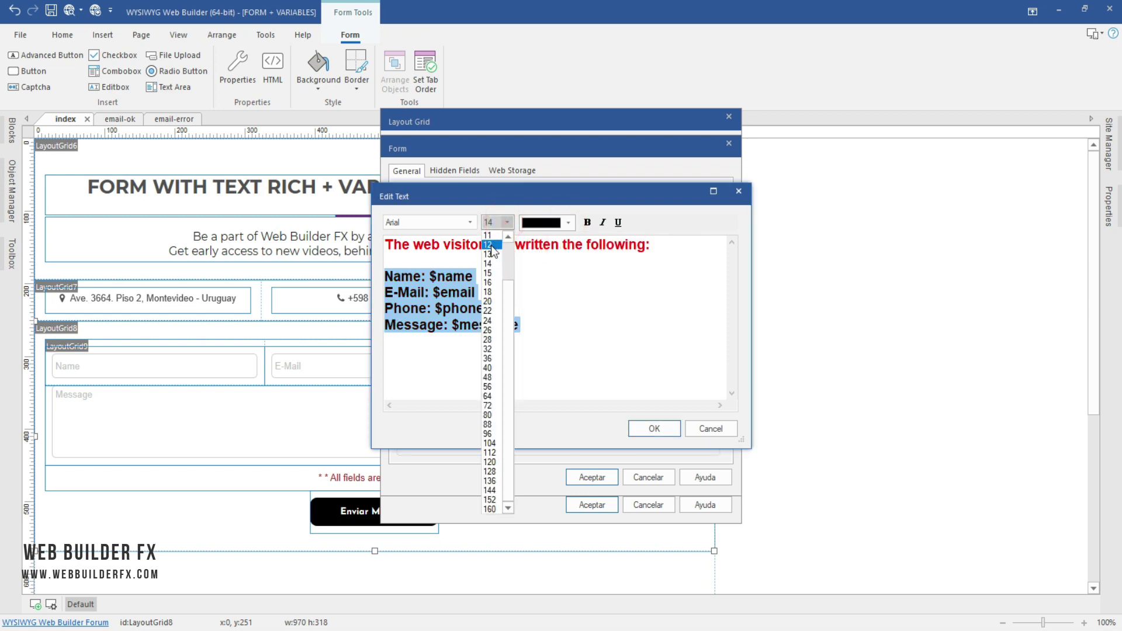
click(490, 244)
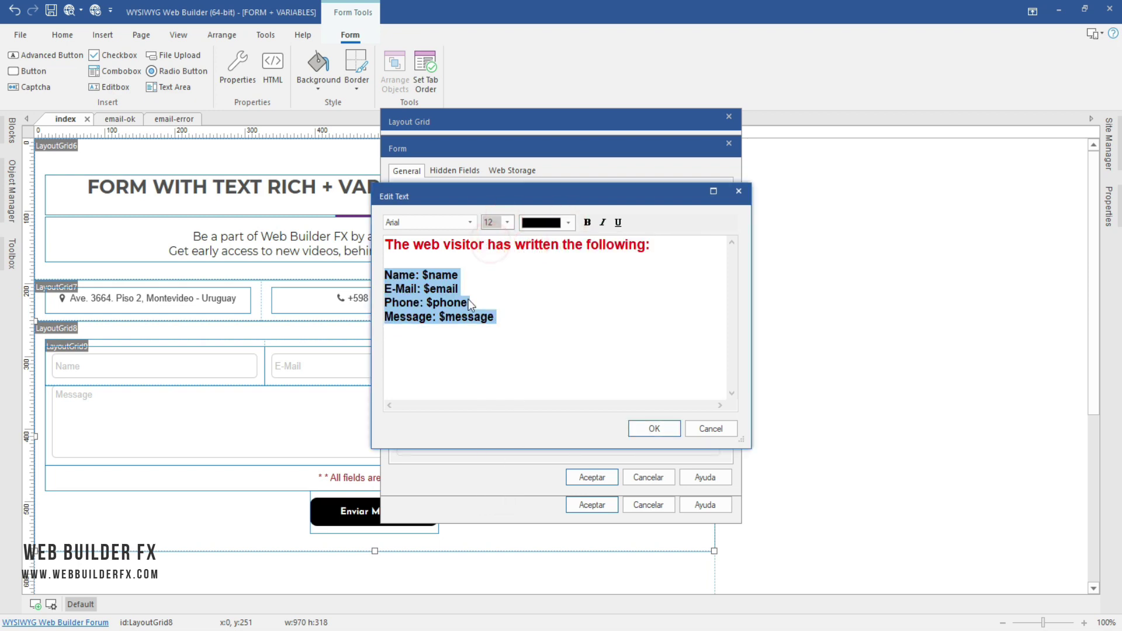
click(425, 277)
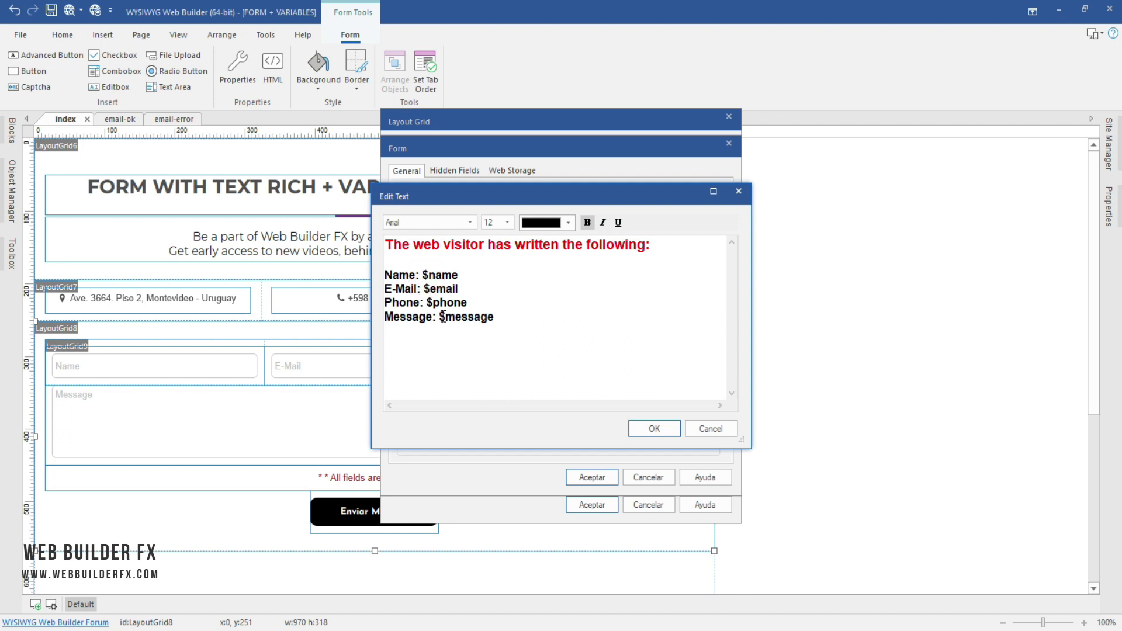
Step: Colour the $name variable bright blue and confirm the edited notification text
key(Left)
key(shift+End)
click(569, 224)
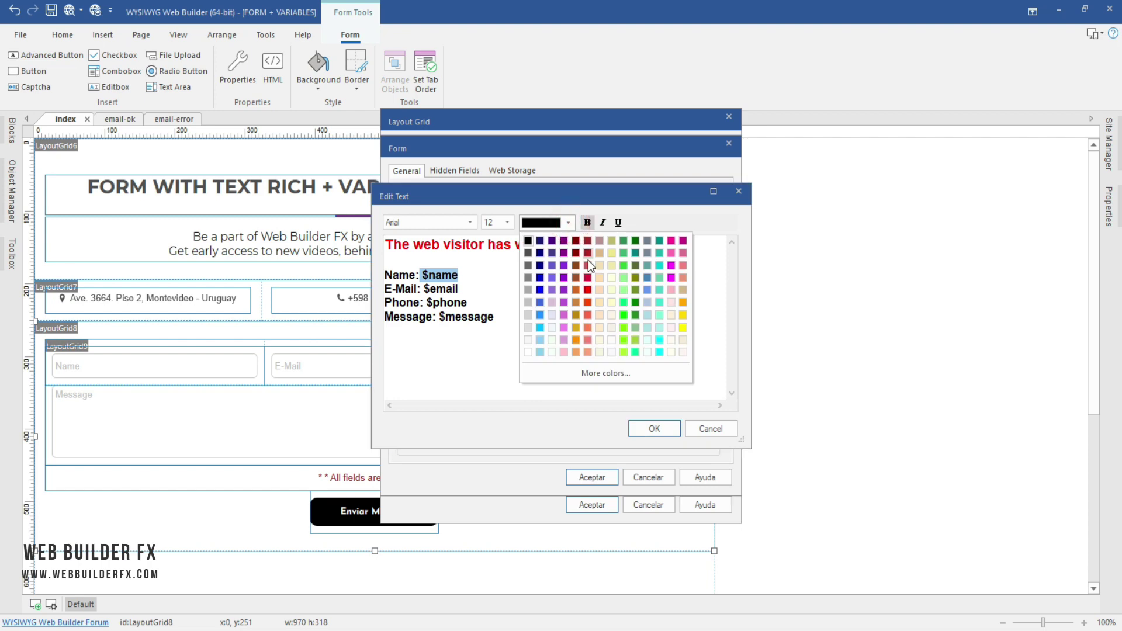
click(539, 278)
click(564, 225)
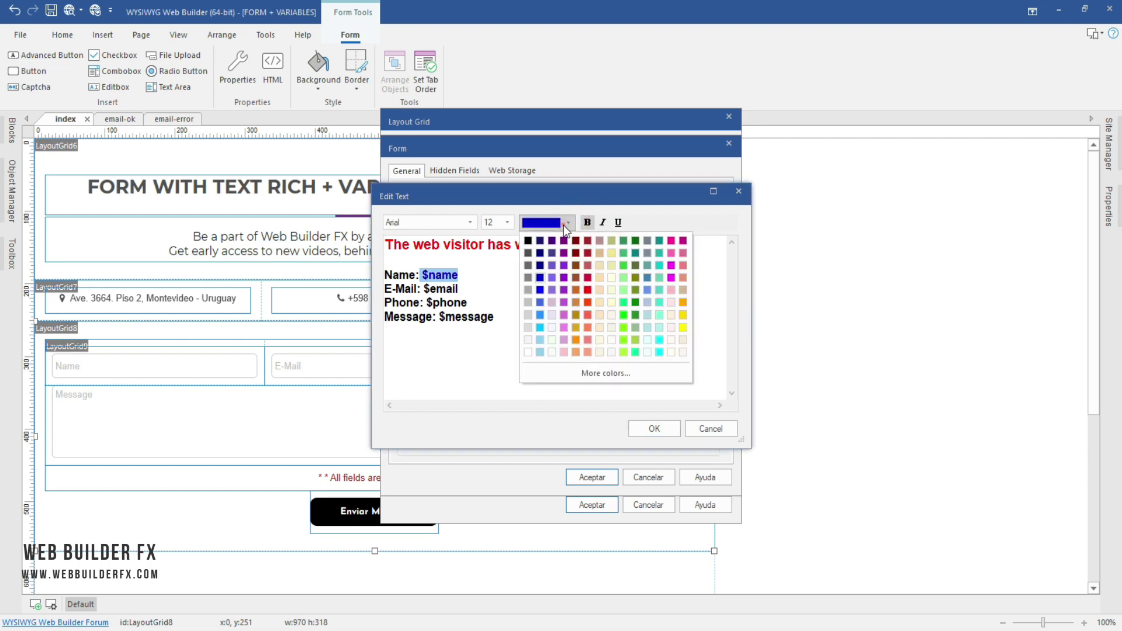
click(541, 291)
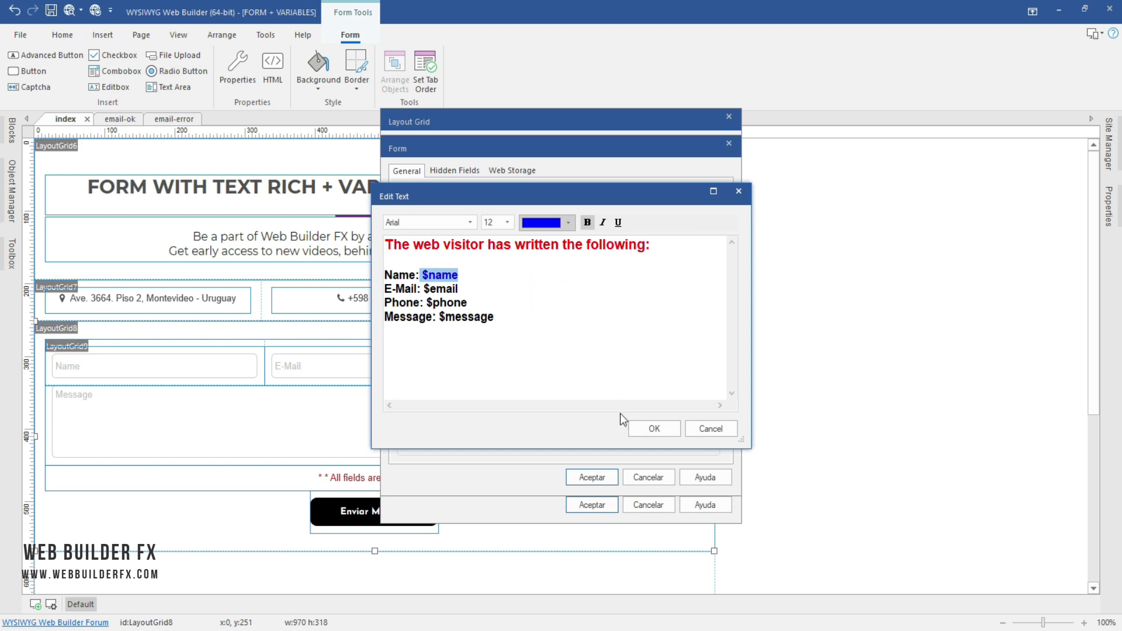
click(659, 431)
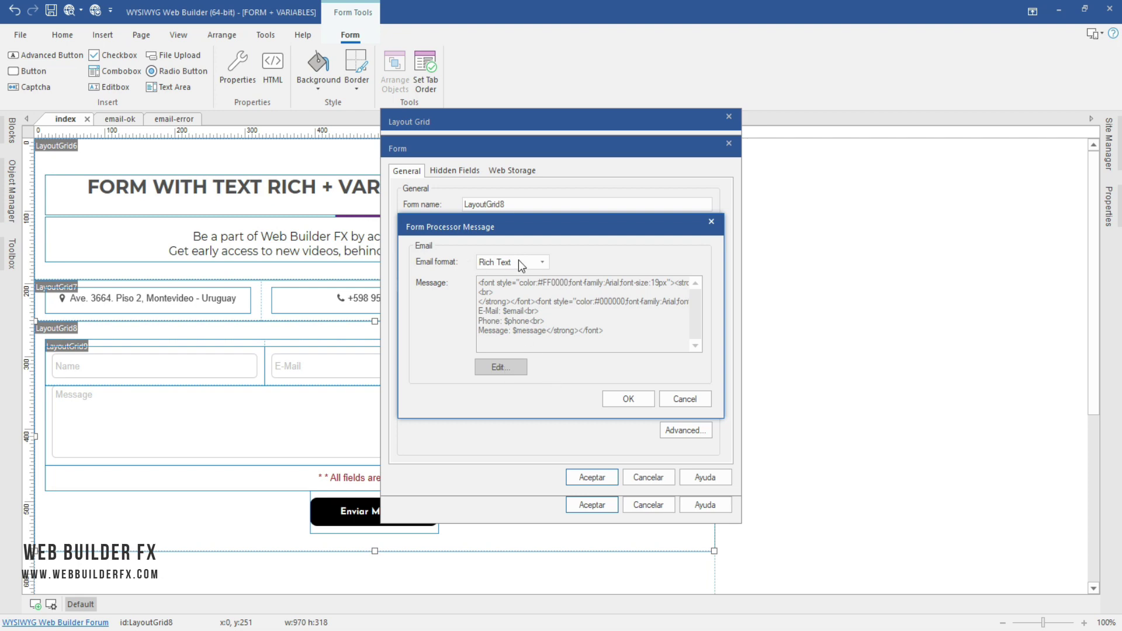
Step: Confirm the message settings and tick 'Include form data in message' in the Auto Responder options
click(627, 400)
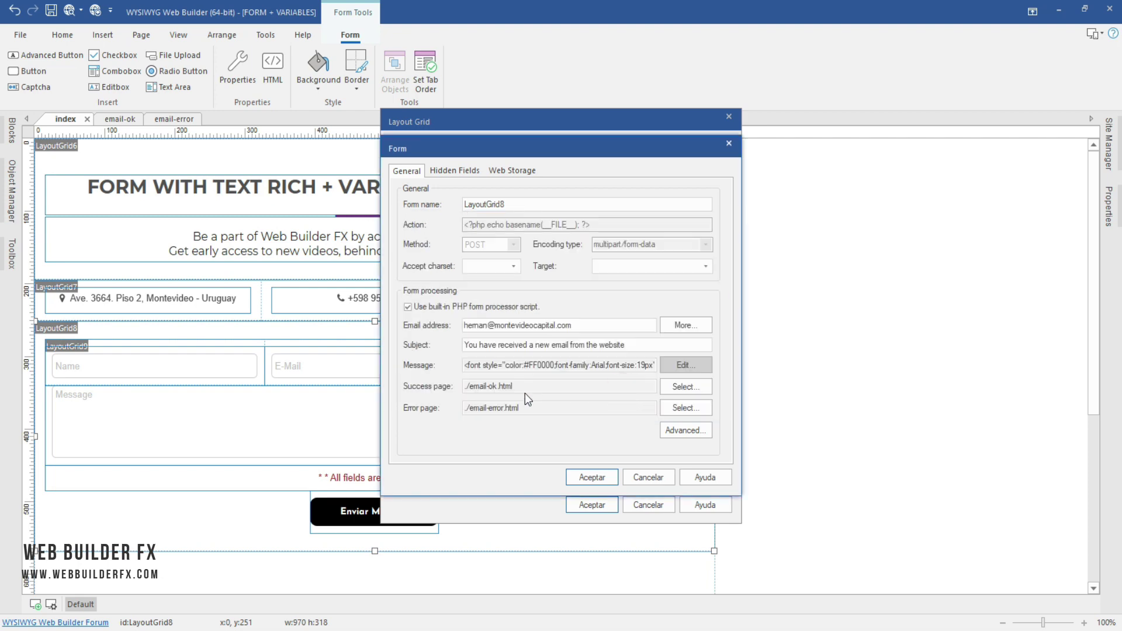
drag(631, 366, 490, 422)
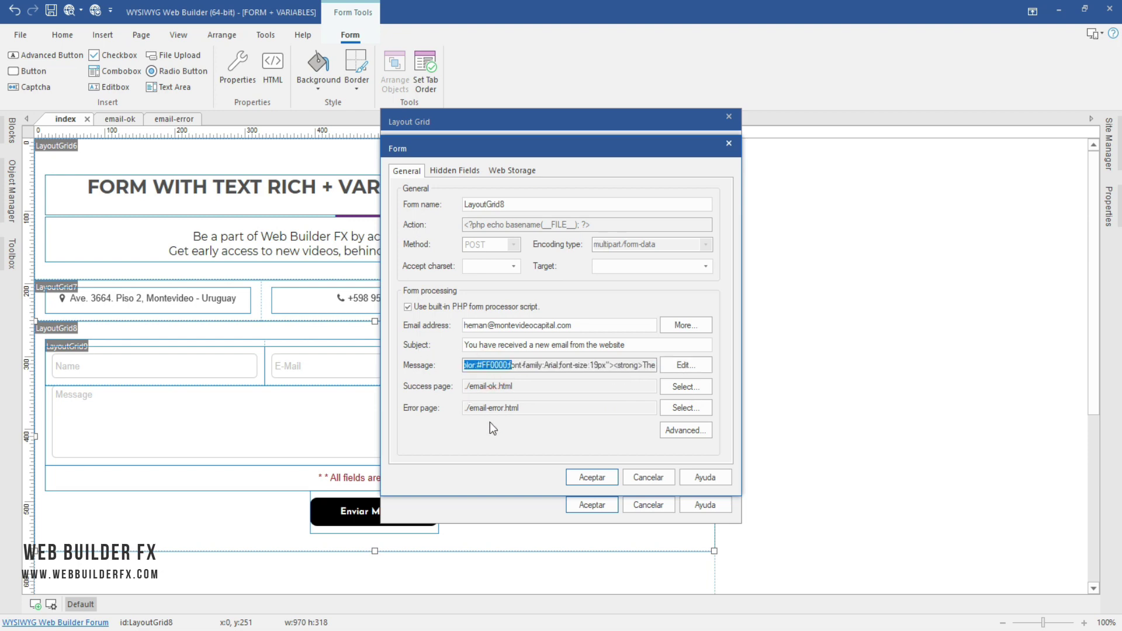
click(684, 430)
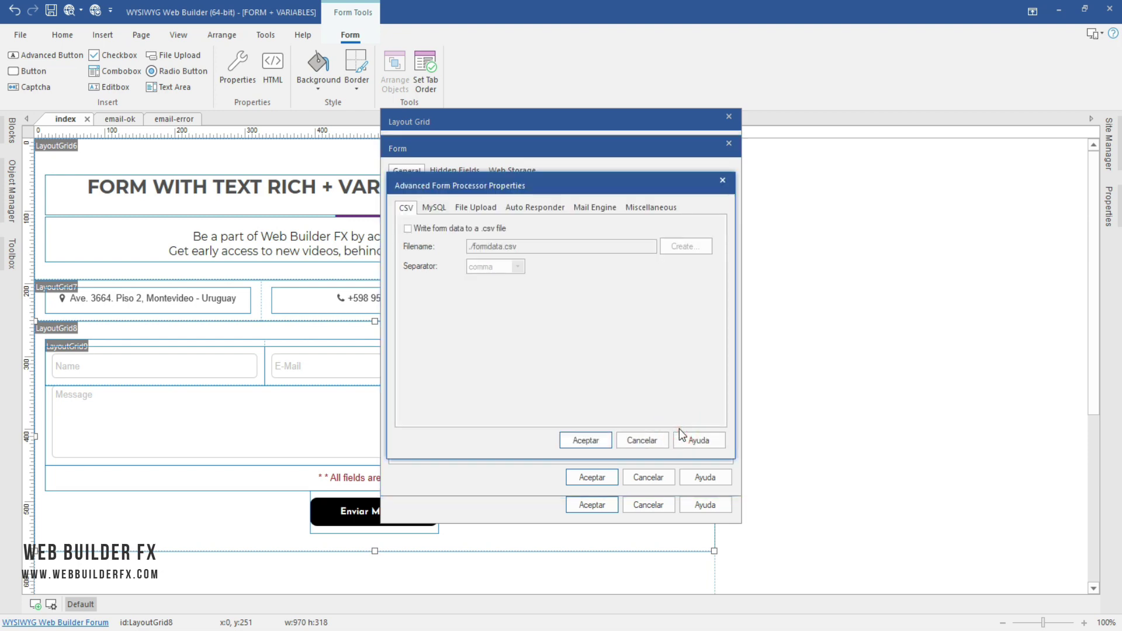
click(535, 207)
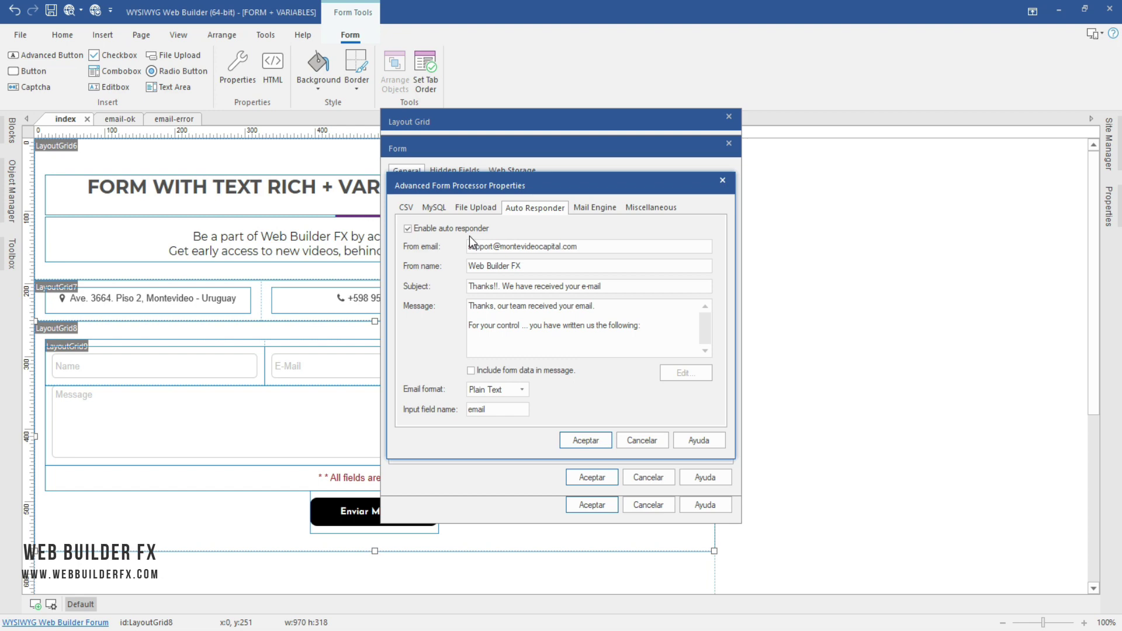
click(471, 369)
Step: Set subject 'Thanks $name. We have received your e-mail', choose Rich Text, and edit the message
click(497, 286)
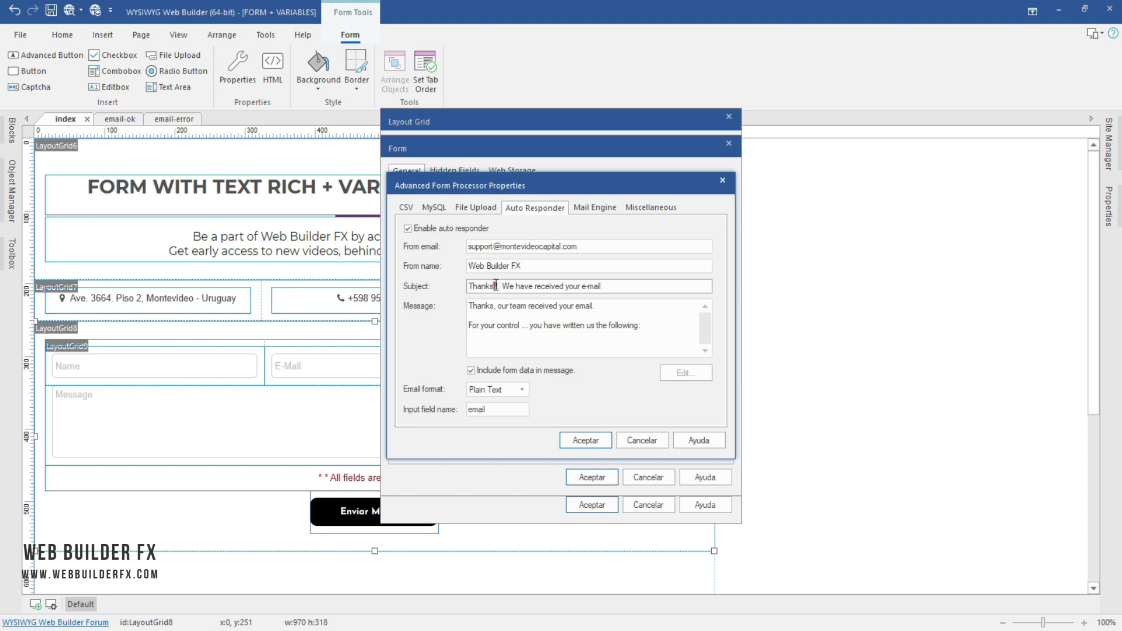
key(BackSpace)
key(BackSpace)
key(BackSpace)
text($.)
text(name)
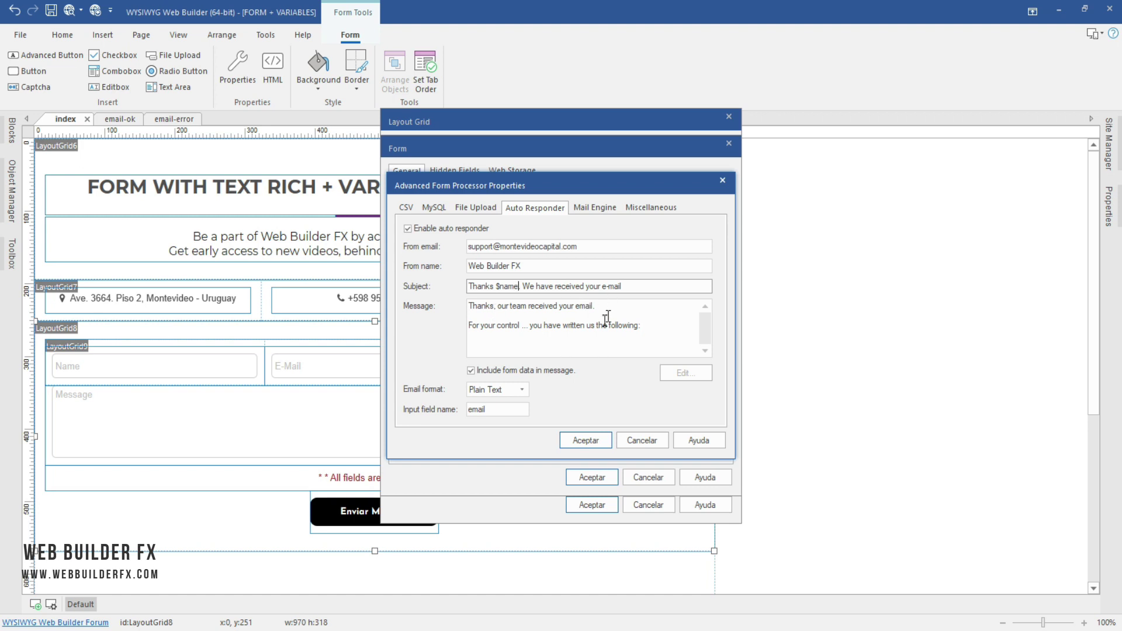
click(494, 391)
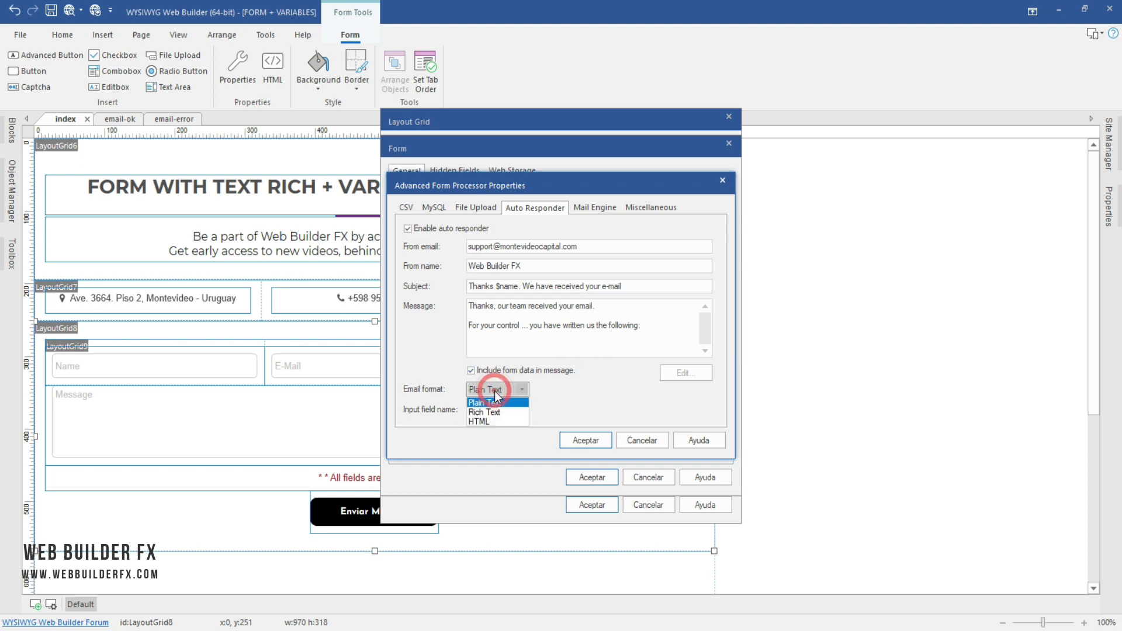
click(520, 412)
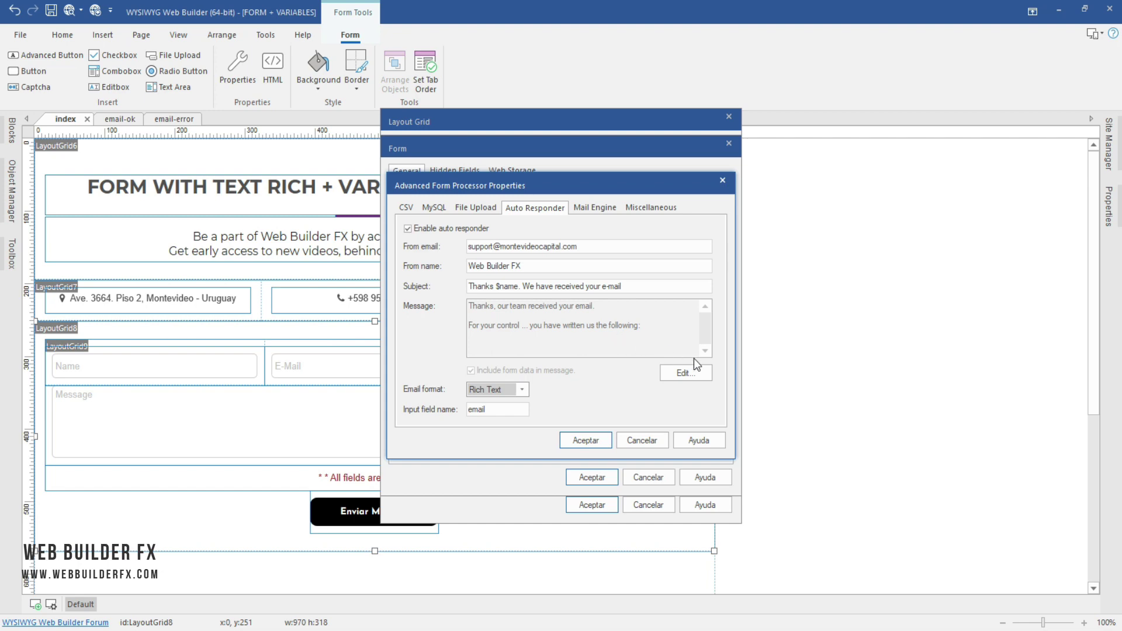
click(683, 373)
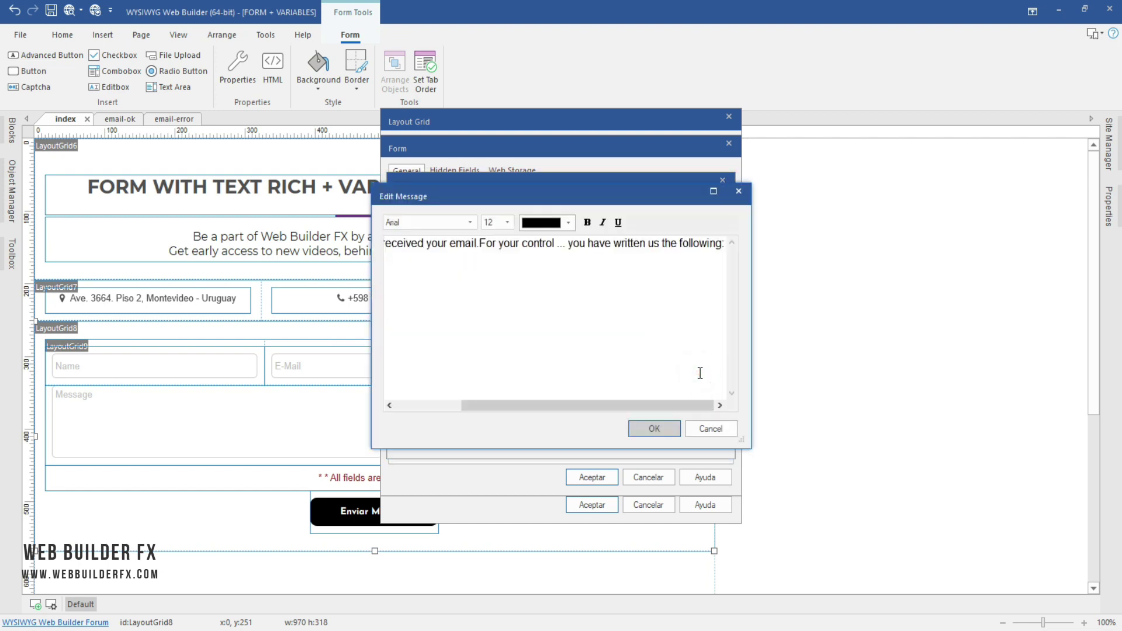
Step: Break the autoresponder message before 'For' and make the first line size 14
click(478, 243)
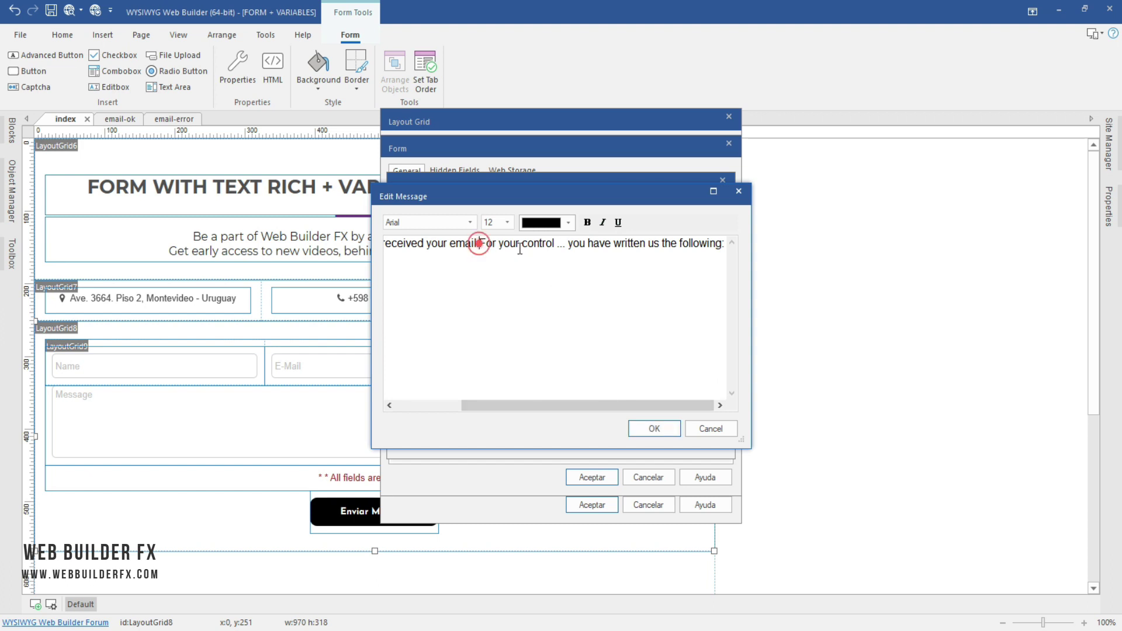
key(Return)
key(Return)
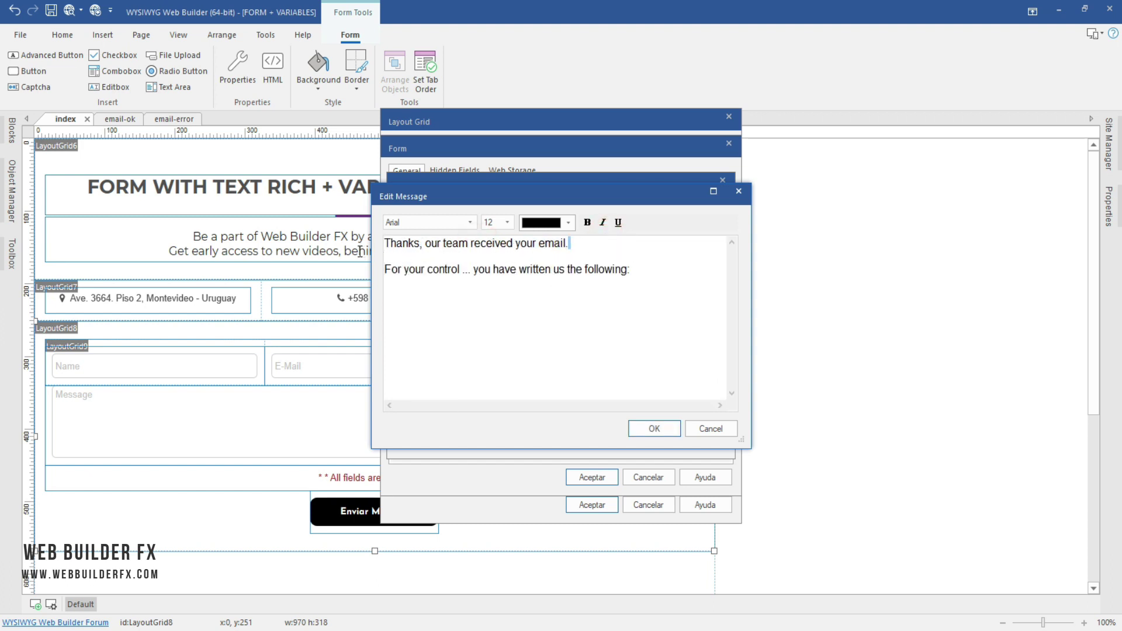
key(shift+Home)
click(506, 222)
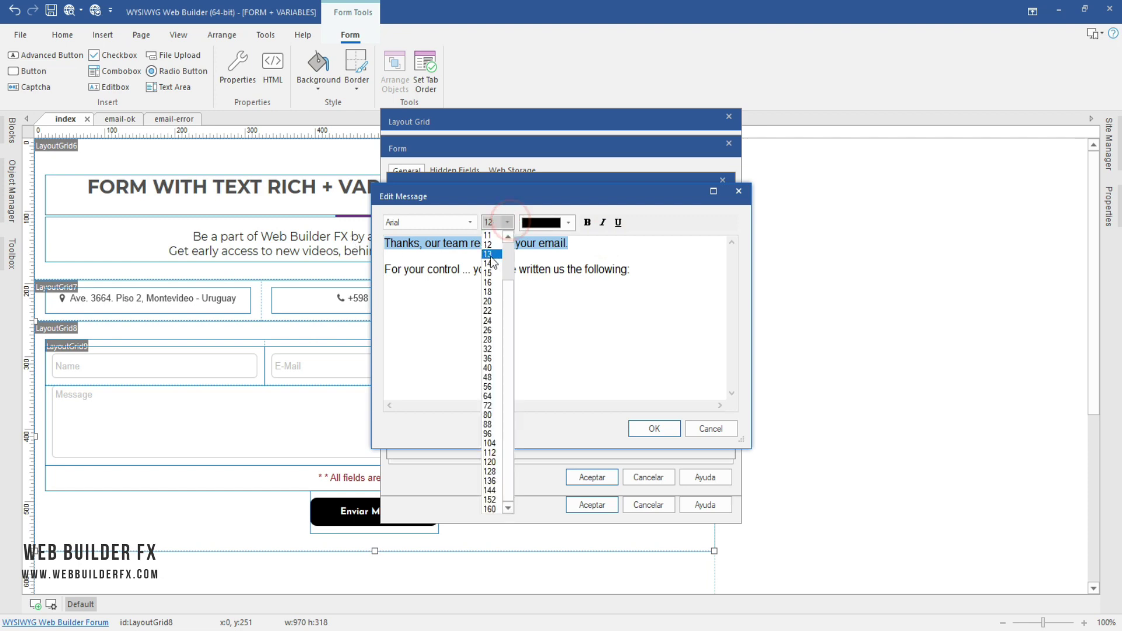
click(488, 263)
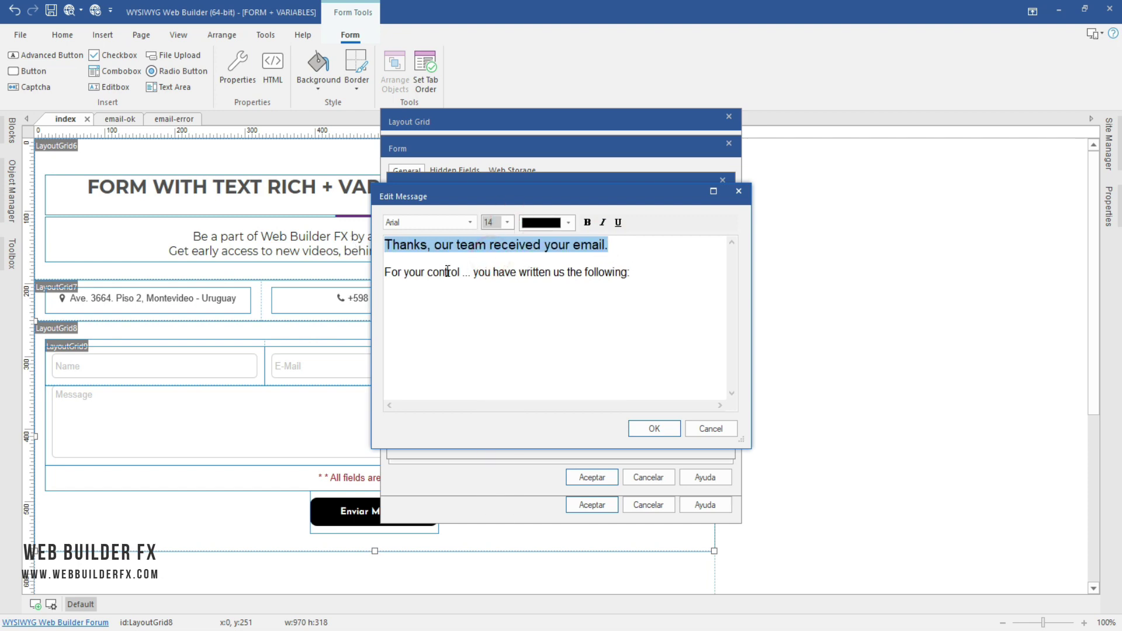
Step: Insert $name after Thanks, remove the comma, and colour $name crimson
click(430, 250)
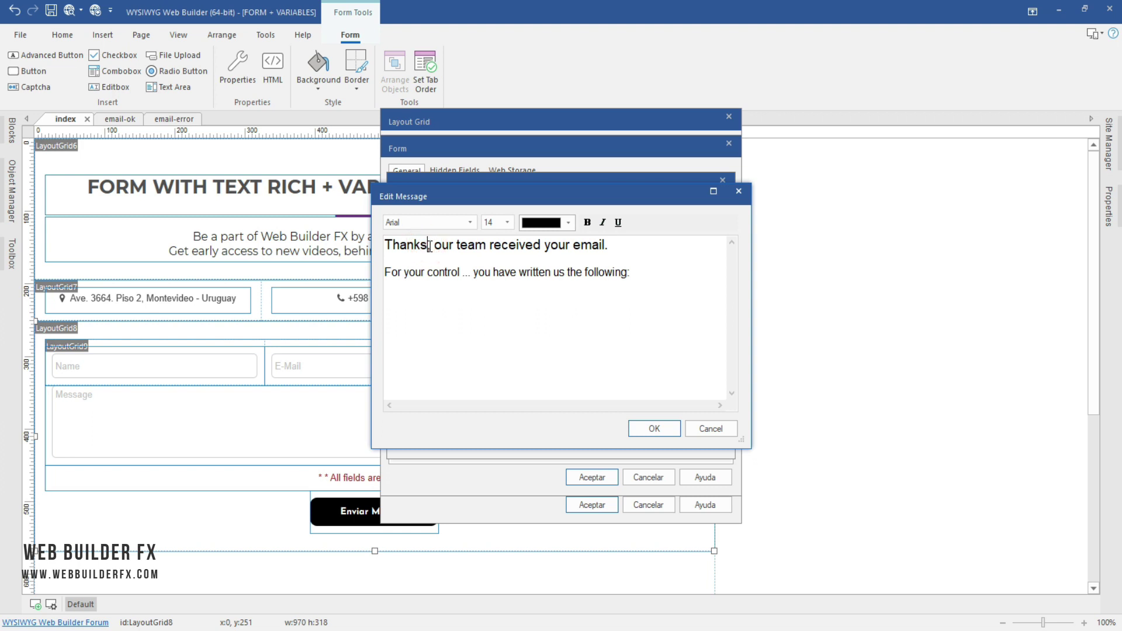
text($)
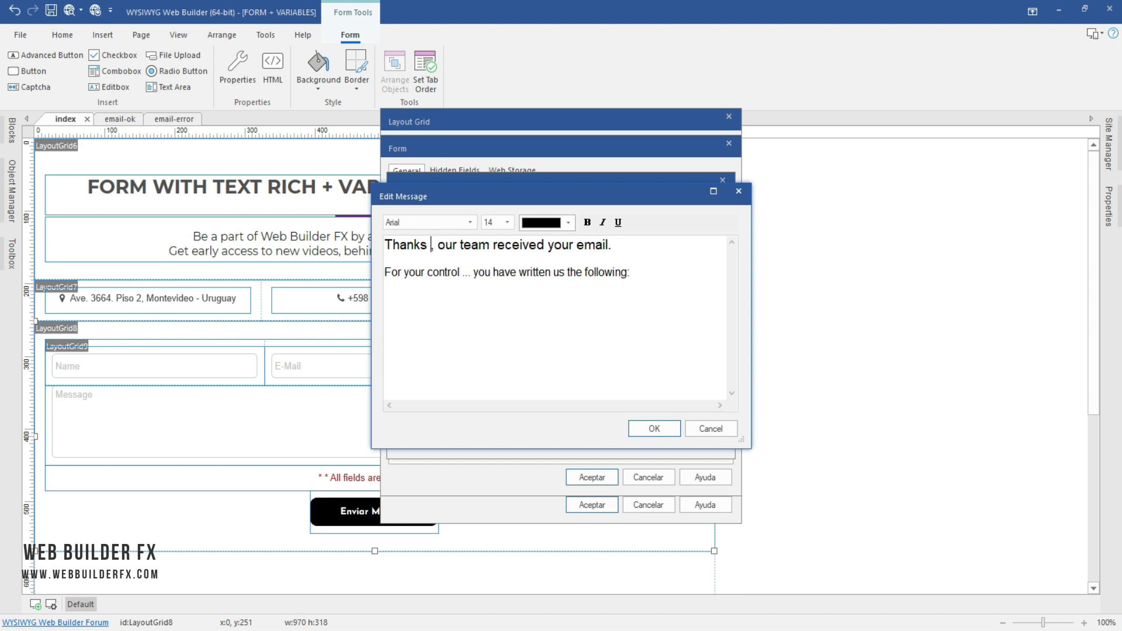
text(name)
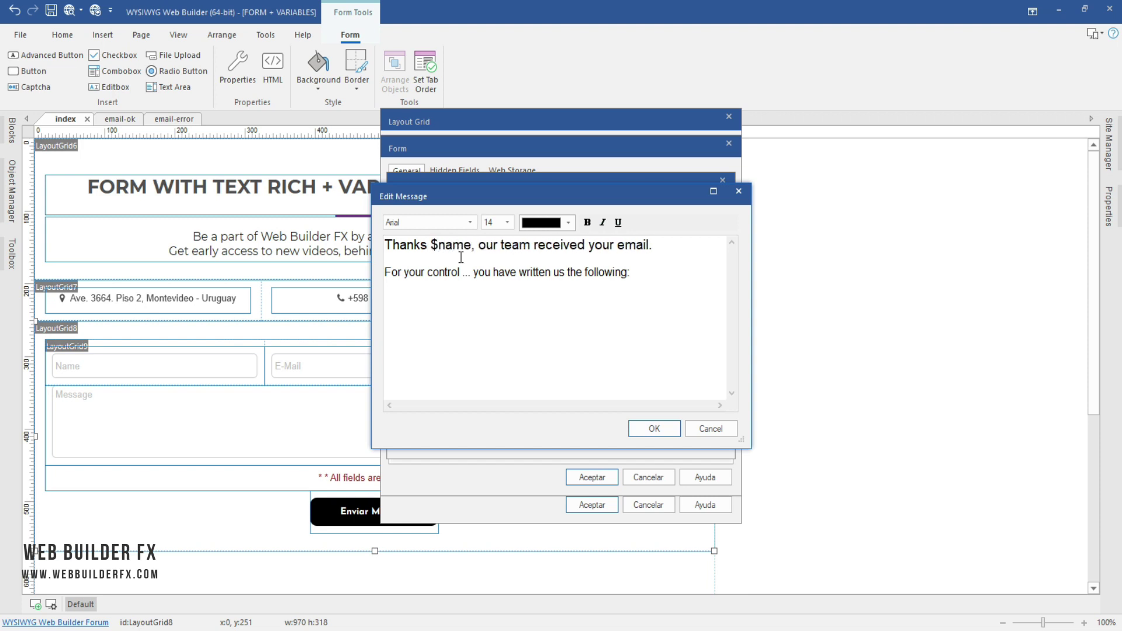
key(Delete)
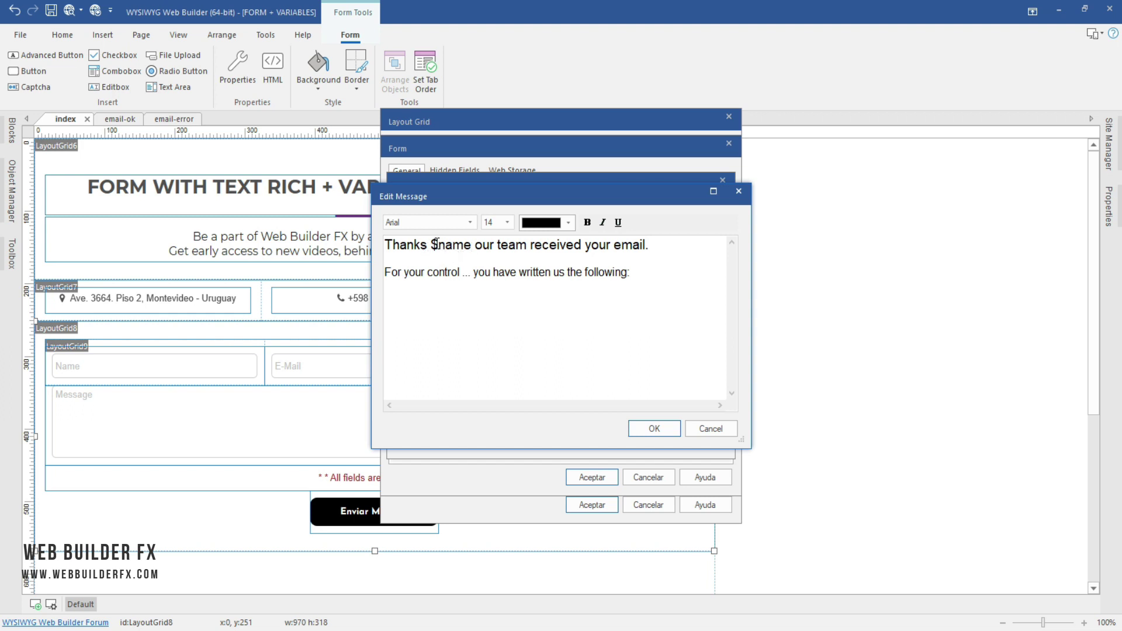
drag(430, 244, 471, 245)
click(568, 222)
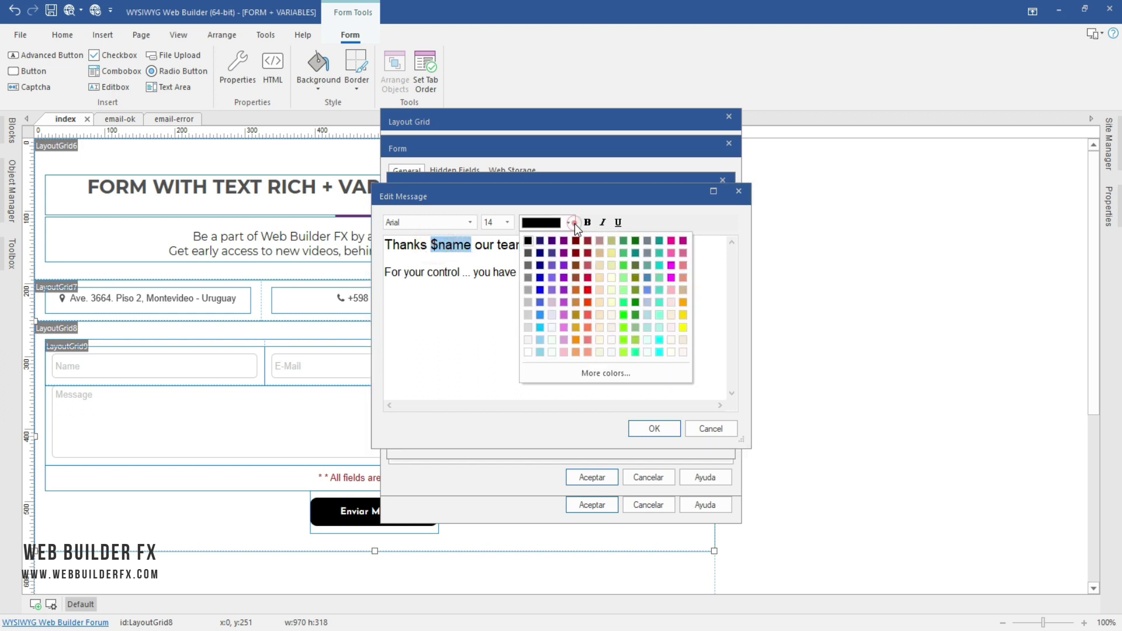
click(588, 278)
click(558, 273)
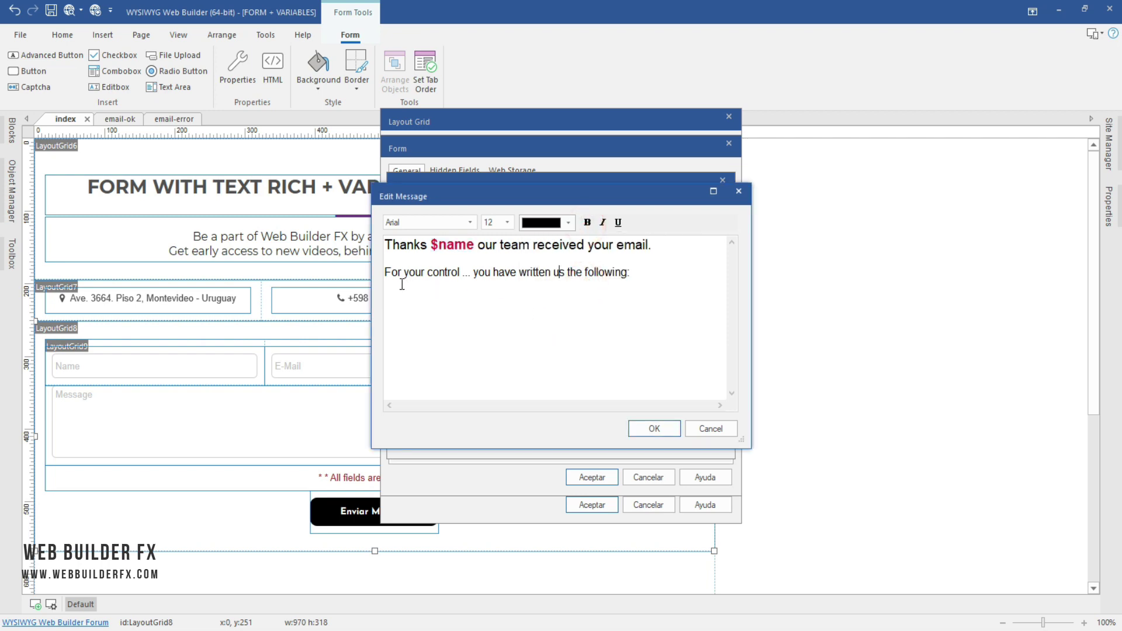
click(645, 273)
Step: Add the labels Name:, E-Mail:, Phone: and Message on new lines below the text
key(Return)
text(Name)
text(: )
text(E)
text(-Mail)
text(:)
key(Return)
text(Phone:)
key(Return)
text(Mensa)
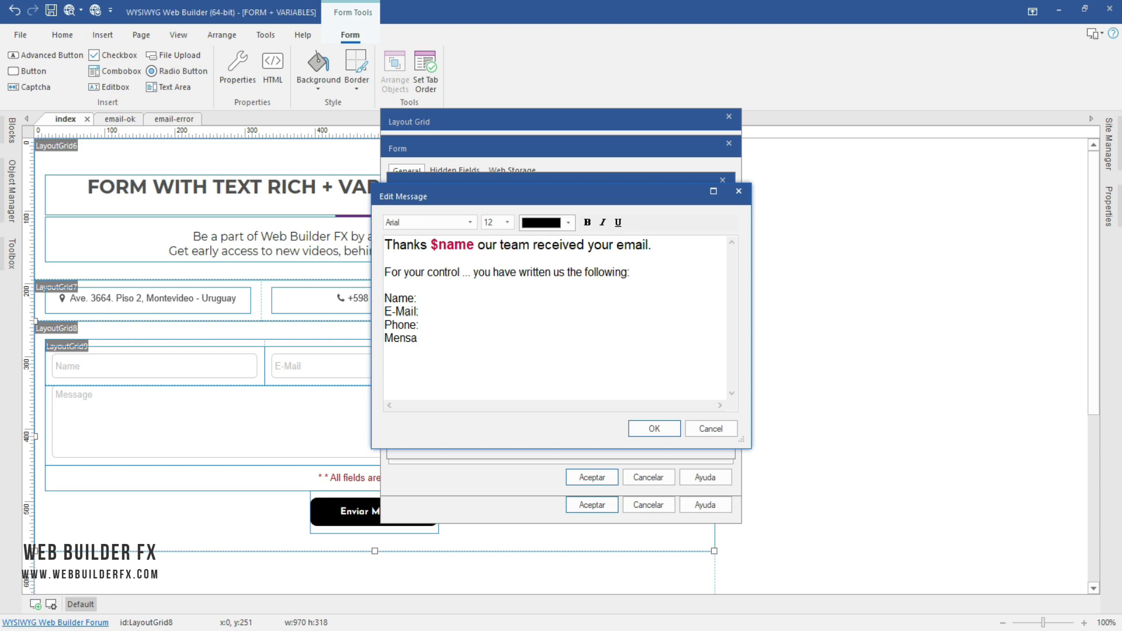
key(BackSpace)
key(BackSpace)
key(BackSpace)
text(ssage:)
Step: Put the variables $name, $email, $phone and $message after their matching labels
click(455, 292)
text($name E-Mail: )
text($)
text(email)
key(BackSpace)
key(BackSpace)
key(BackSpace)
key(BackSpace)
text(mail Phone: )
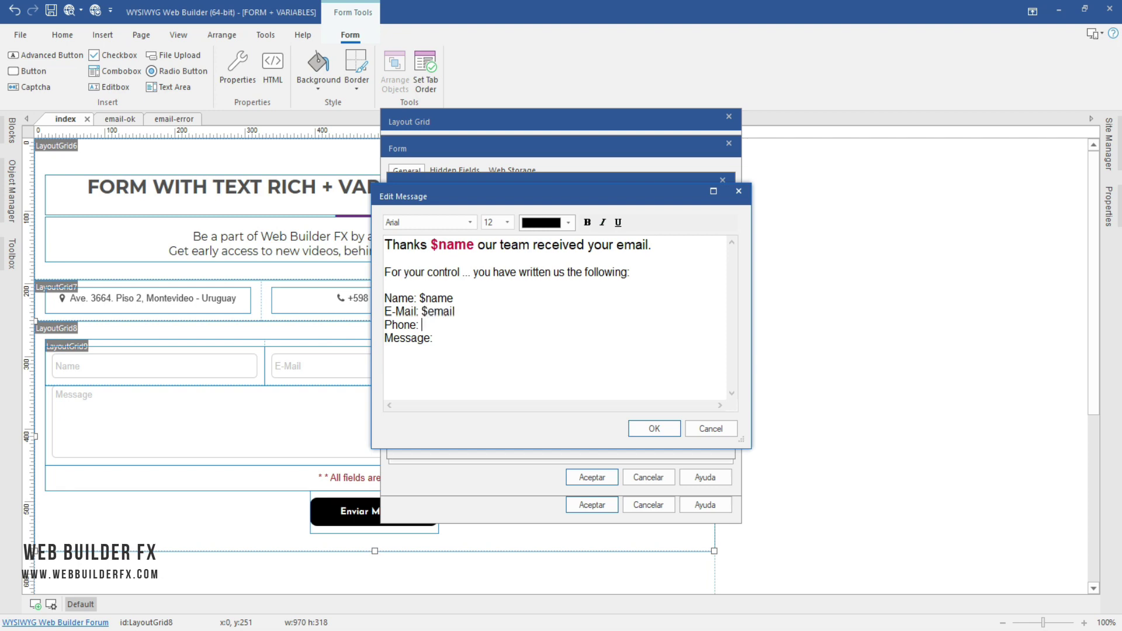
text($phone Message: $message)
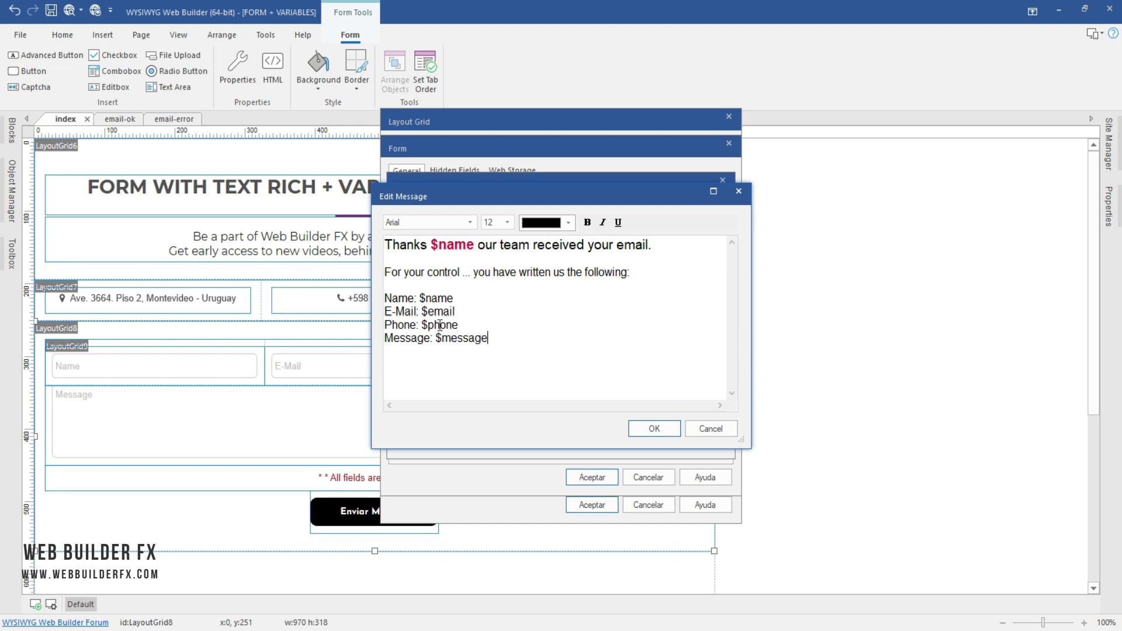
Step: Make the Name:, E-Mail:, Phone: and Message: labels bold
double_click(423, 299)
double_click(390, 296)
drag(387, 297, 419, 326)
click(587, 222)
click(586, 222)
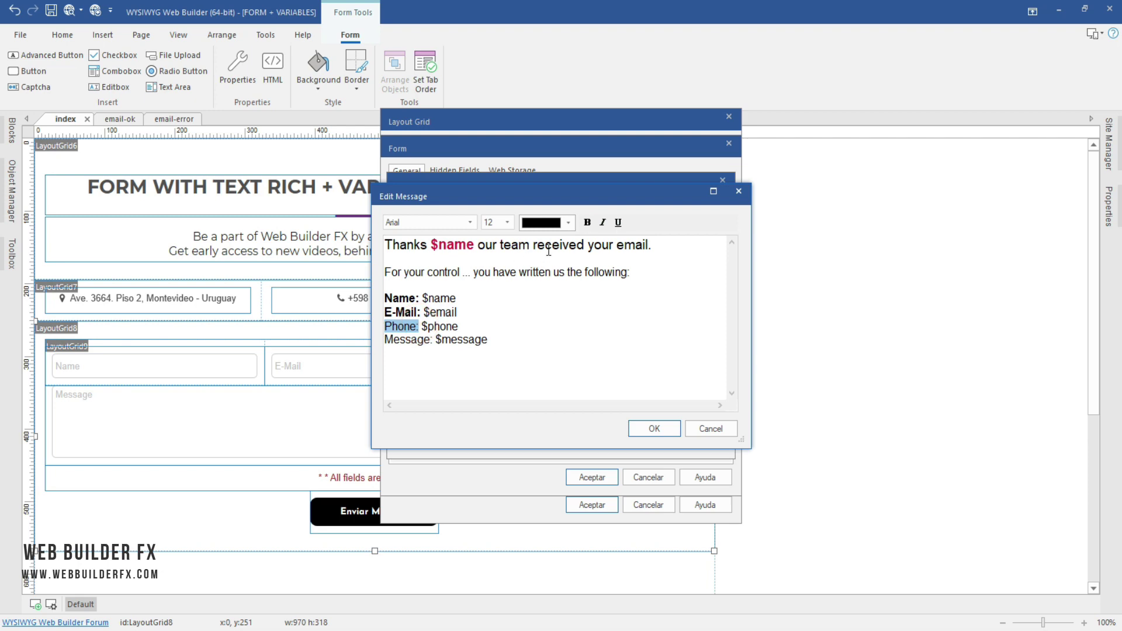
click(587, 222)
click(431, 340)
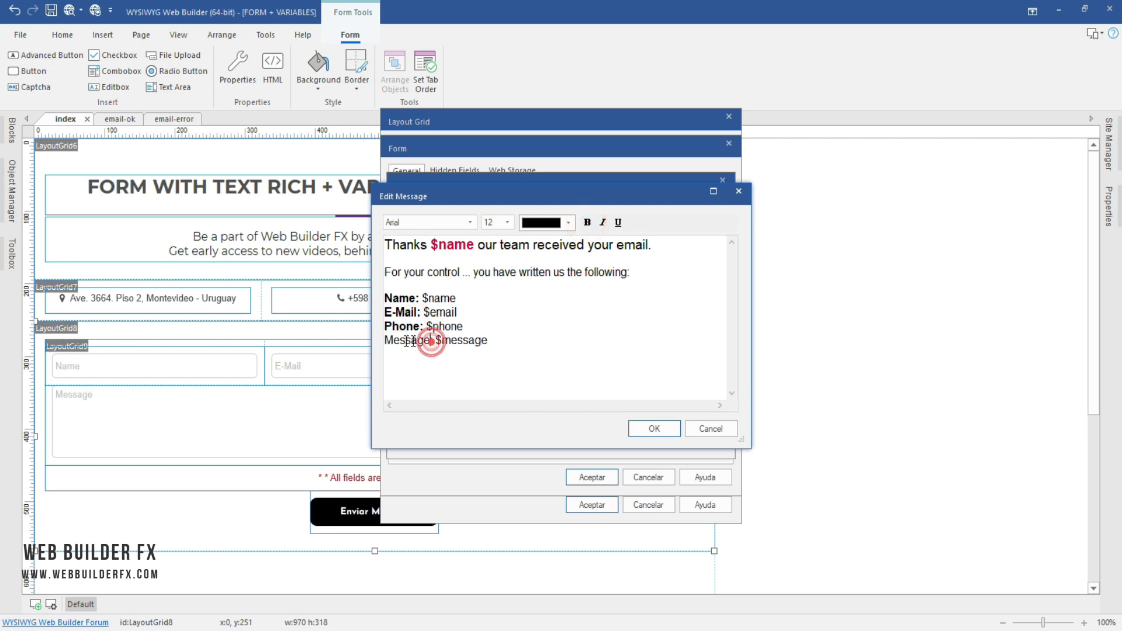
key(shift+Left)
key(shift+Left)
key(shift+Left)
key(shift+Left)
key(shift+Left)
drag(432, 341, 384, 340)
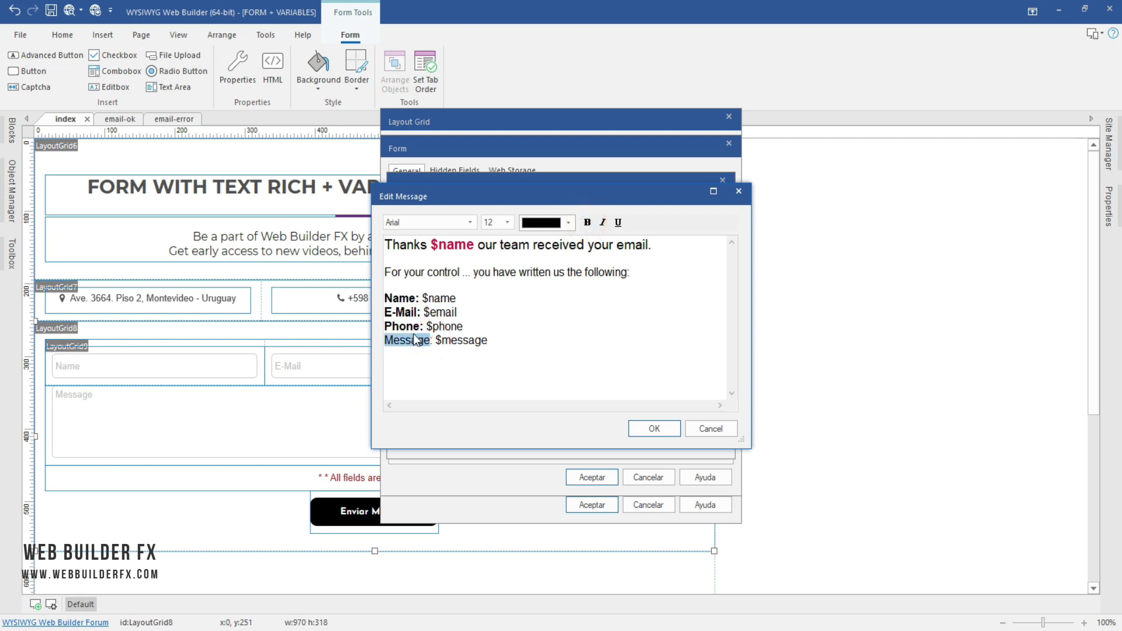
click(587, 222)
click(580, 350)
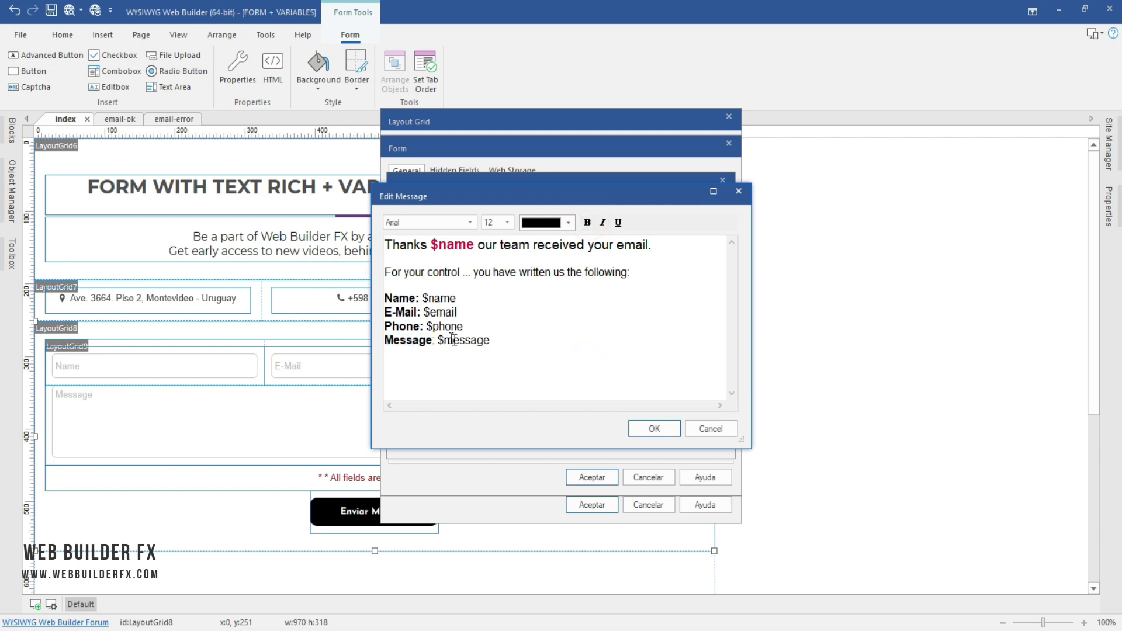
drag(435, 340, 384, 340)
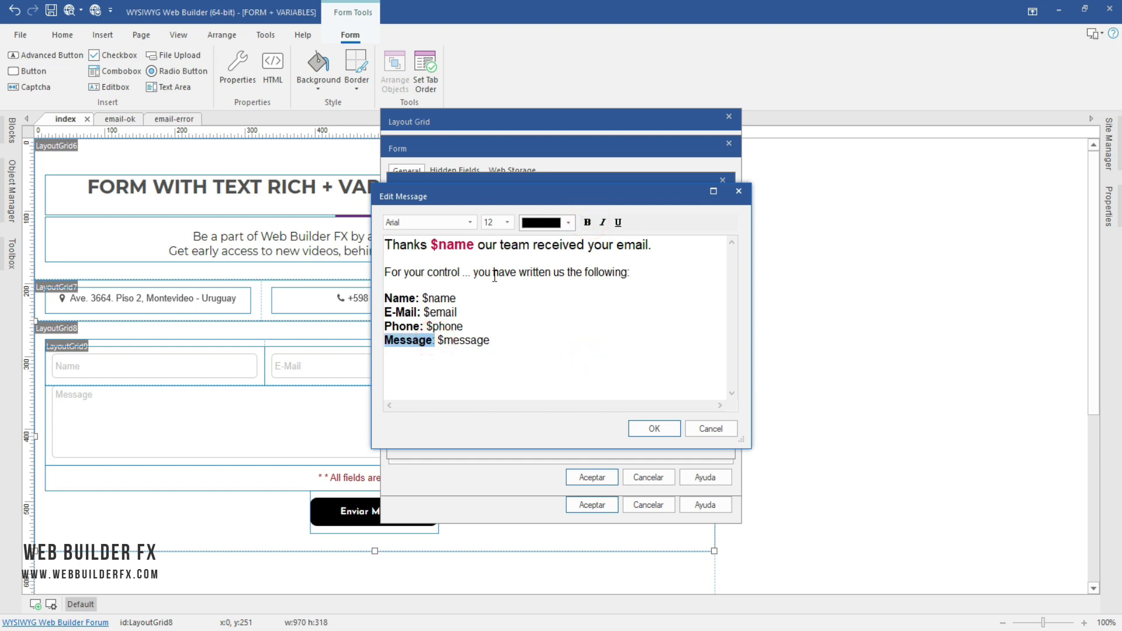
click(588, 222)
click(535, 371)
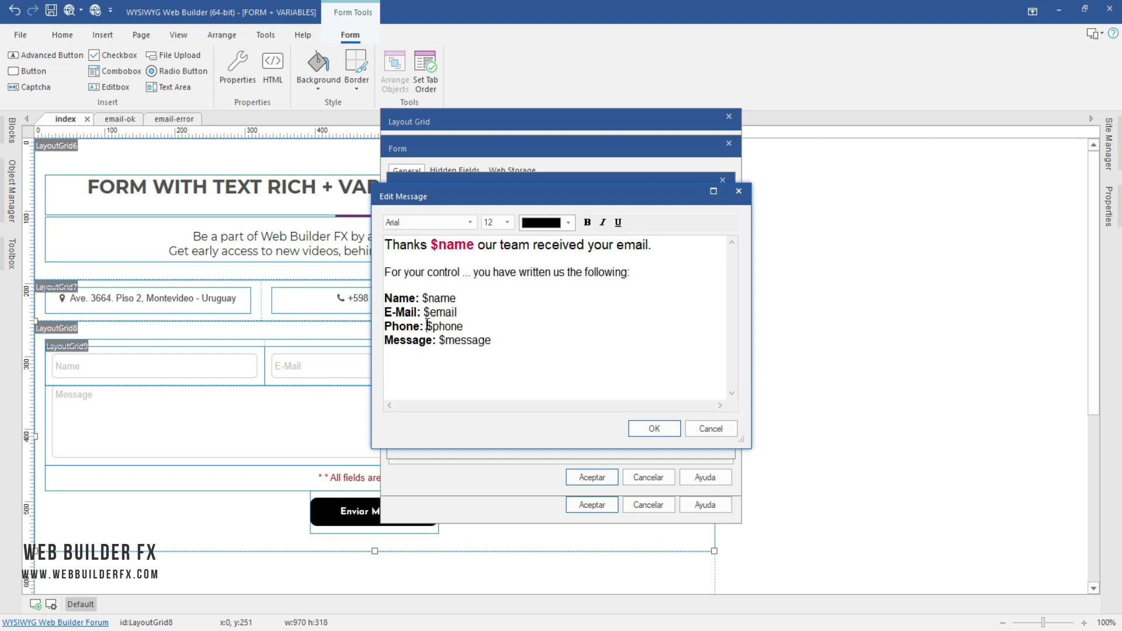
Step: Make the $phone variable bold red and add a new line below the Message line
drag(427, 324, 465, 330)
click(568, 223)
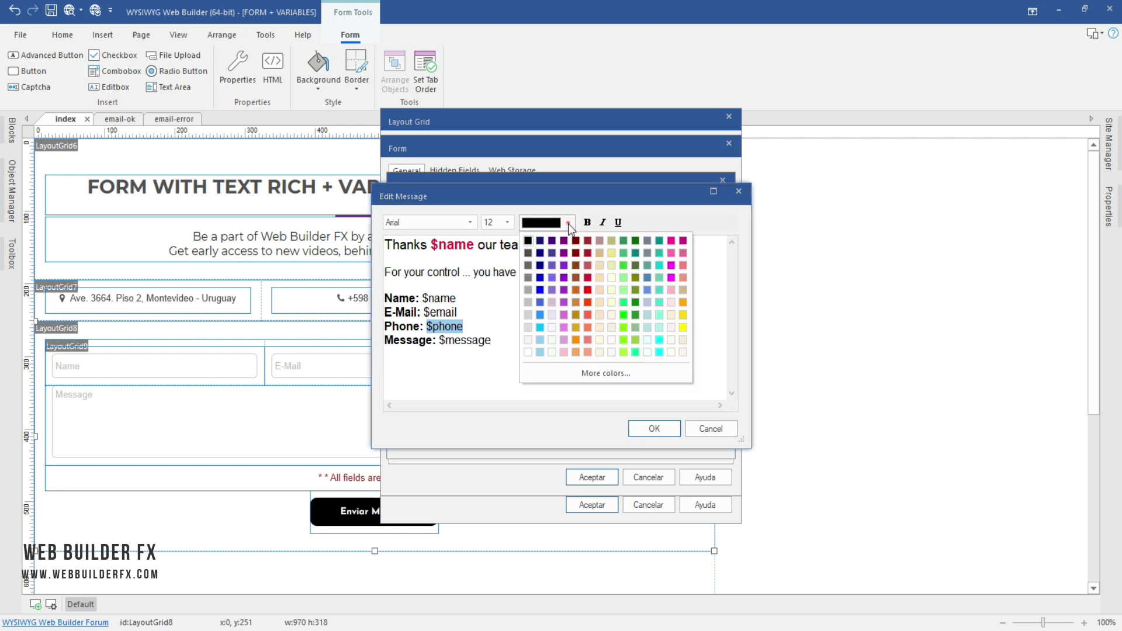
click(588, 290)
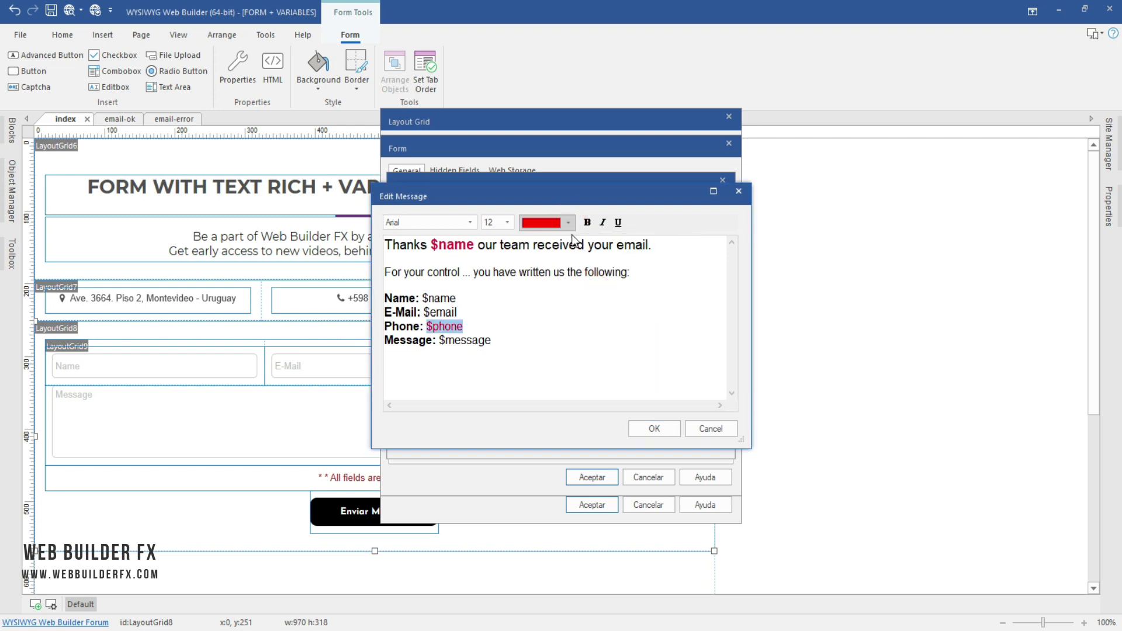
click(587, 222)
click(591, 341)
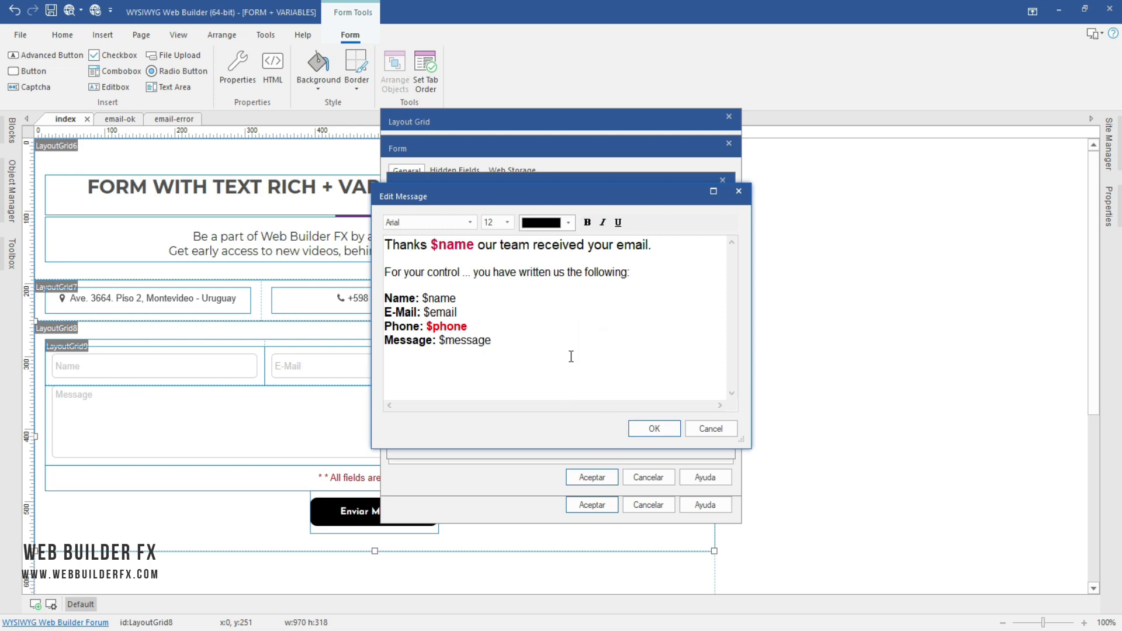
key(Return)
Step: Keep the edited message and enable 'Use PHPMailer instead of standard PHP mail' in Mail Engine
click(653, 429)
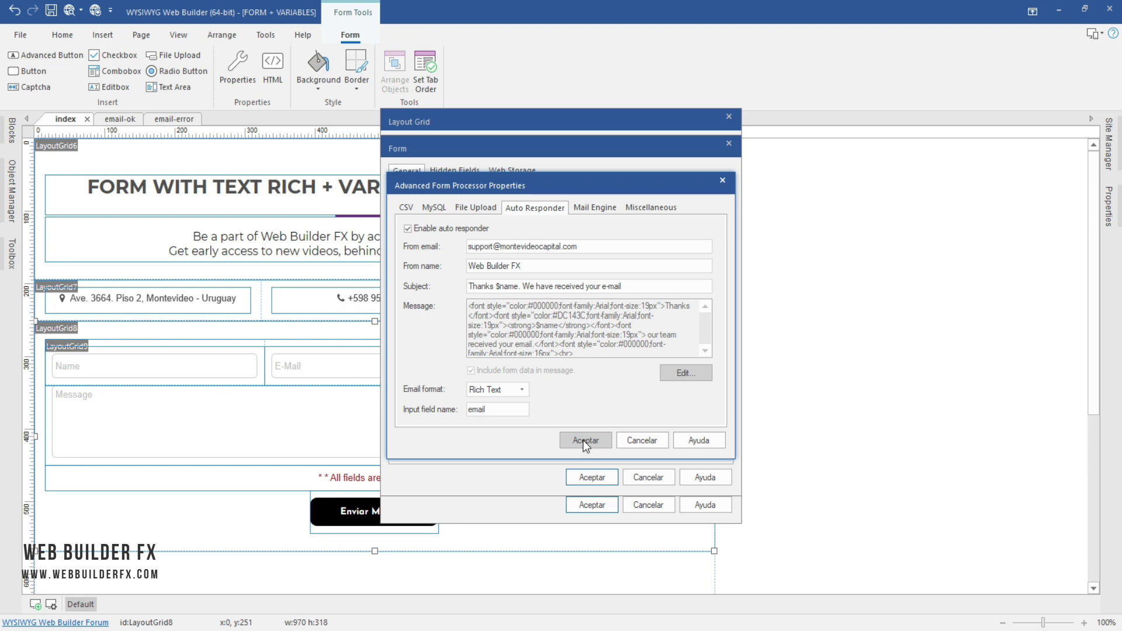
drag(513, 184, 714, 176)
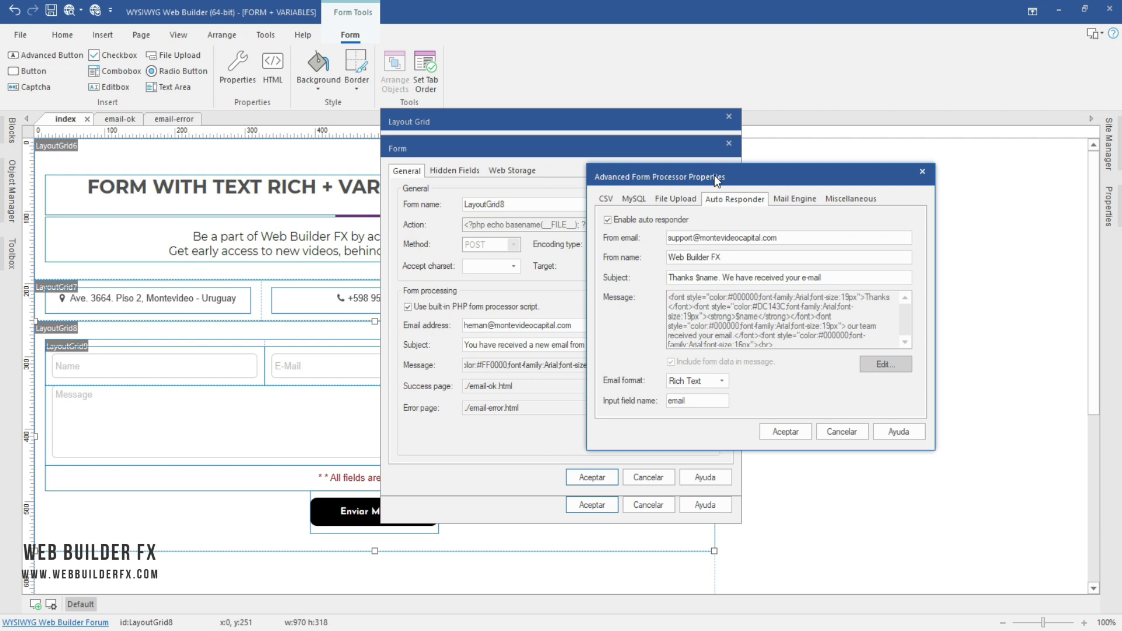
click(797, 201)
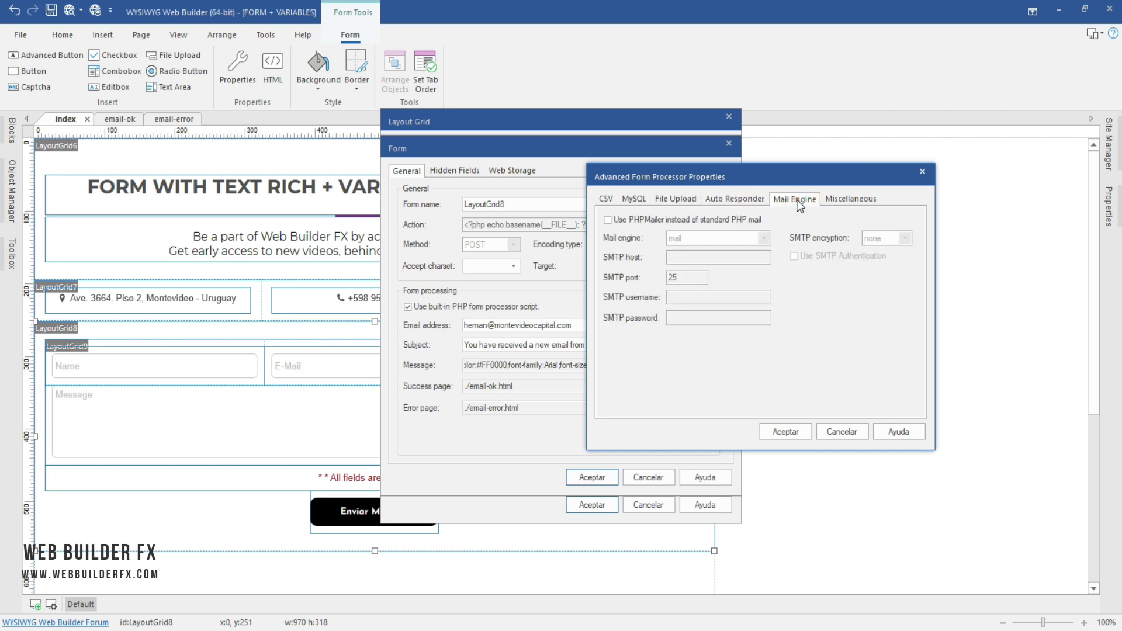
click(607, 220)
click(784, 431)
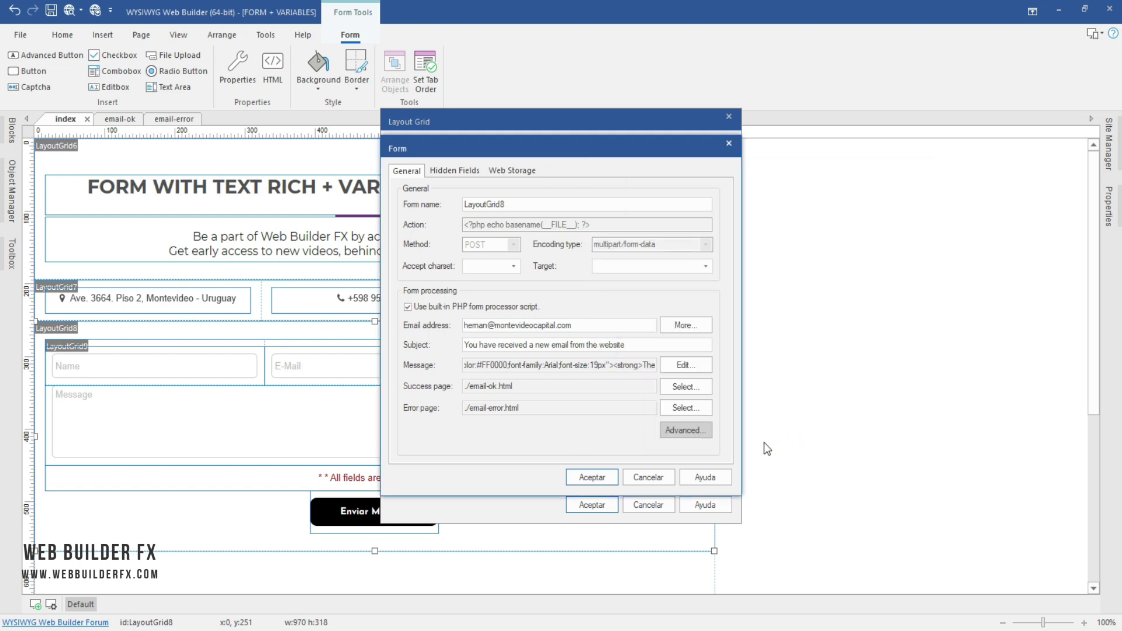
Step: Confirm the form and layout grid settings, publish the whole site locally, and minimize the program
click(584, 473)
click(591, 501)
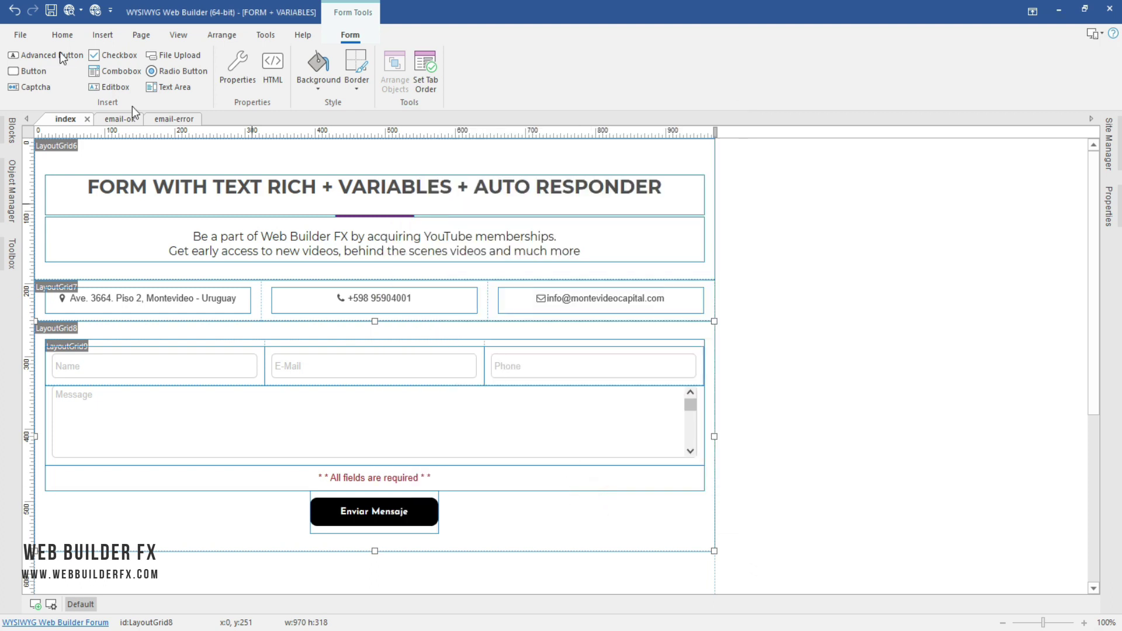
click(95, 10)
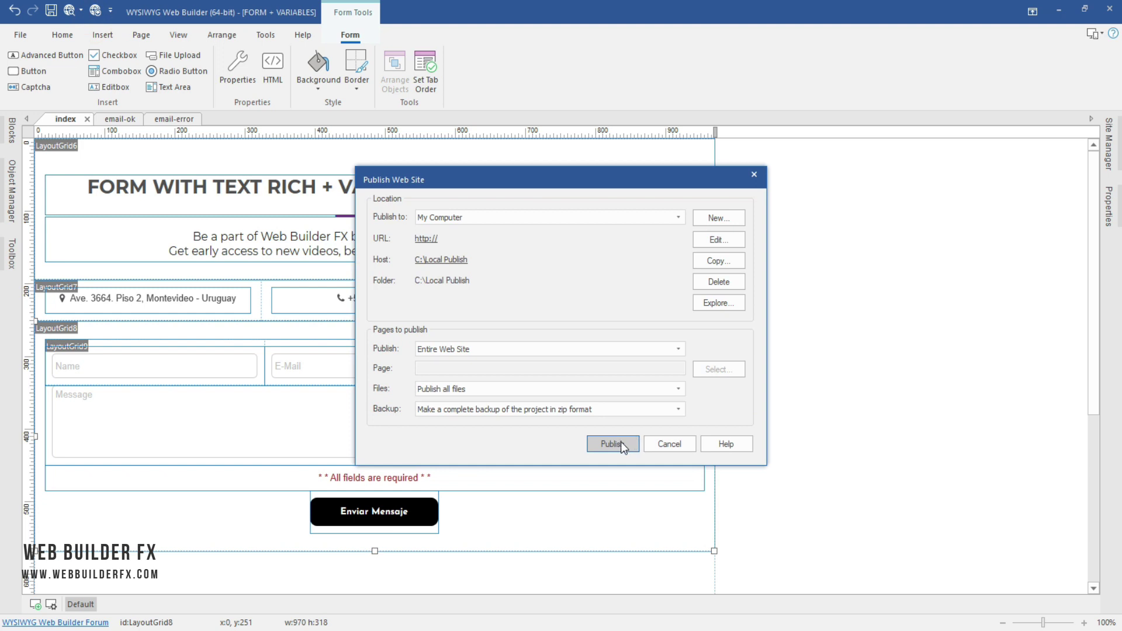
click(618, 443)
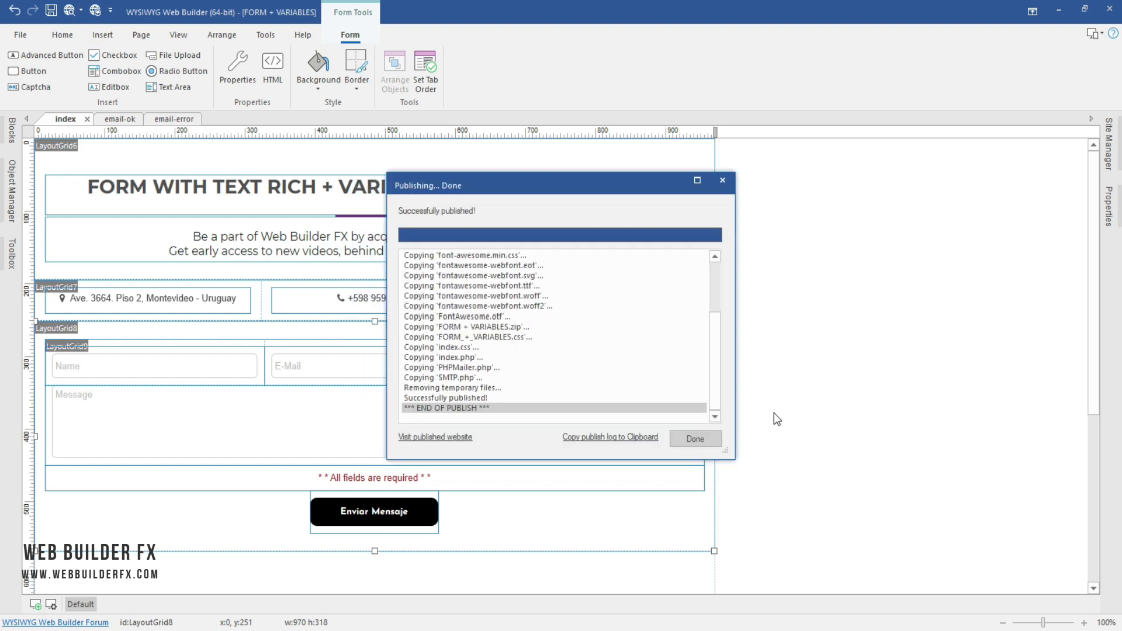
click(696, 439)
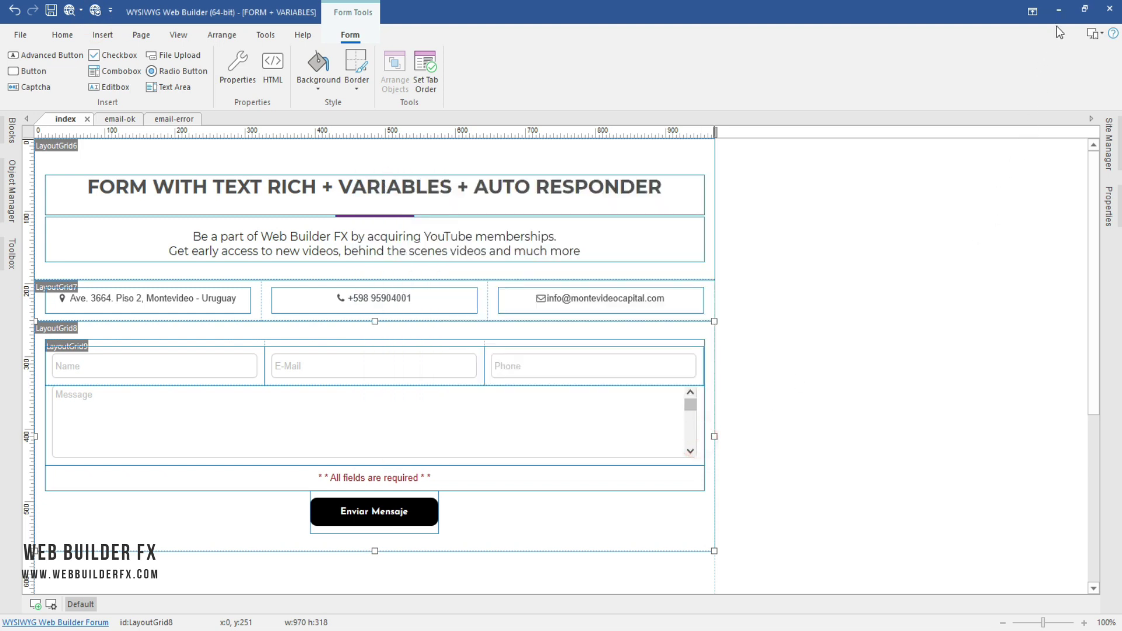
click(1060, 11)
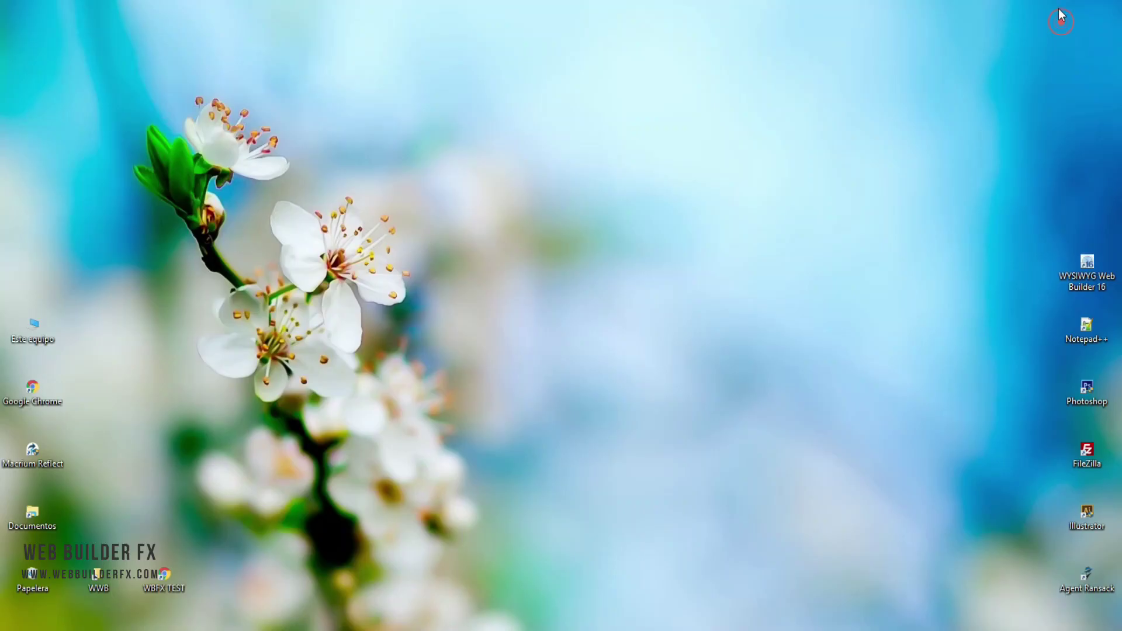
Step: Upload all 19 Local Publish files to the remote site in FileZilla, then close the folder
double_click(97, 577)
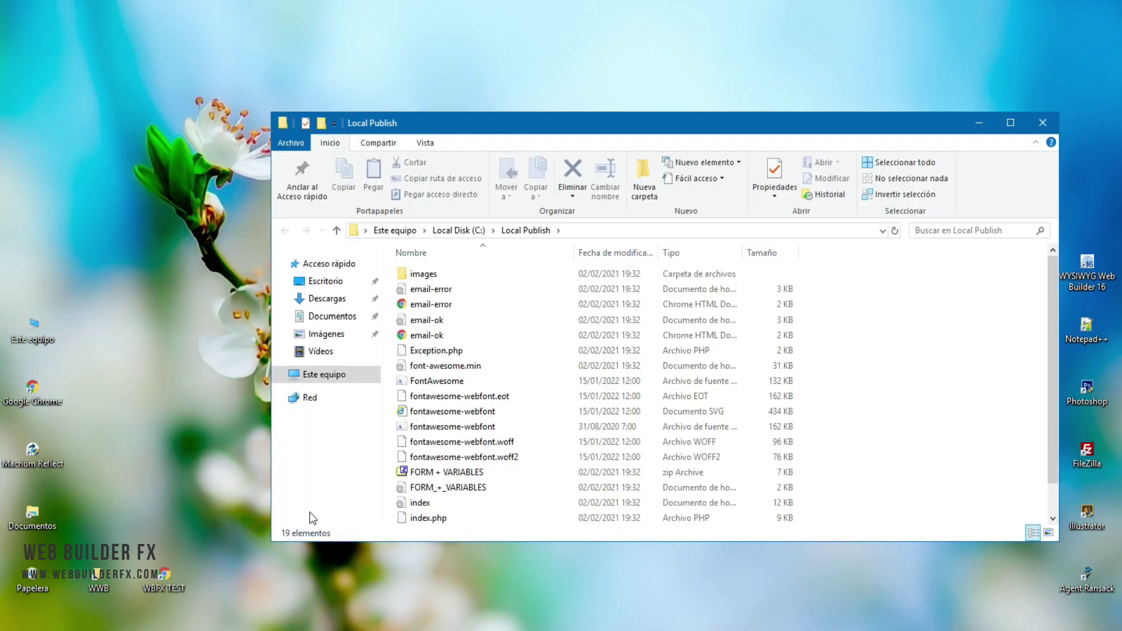
scroll(571, 396, down, 1)
click(574, 401)
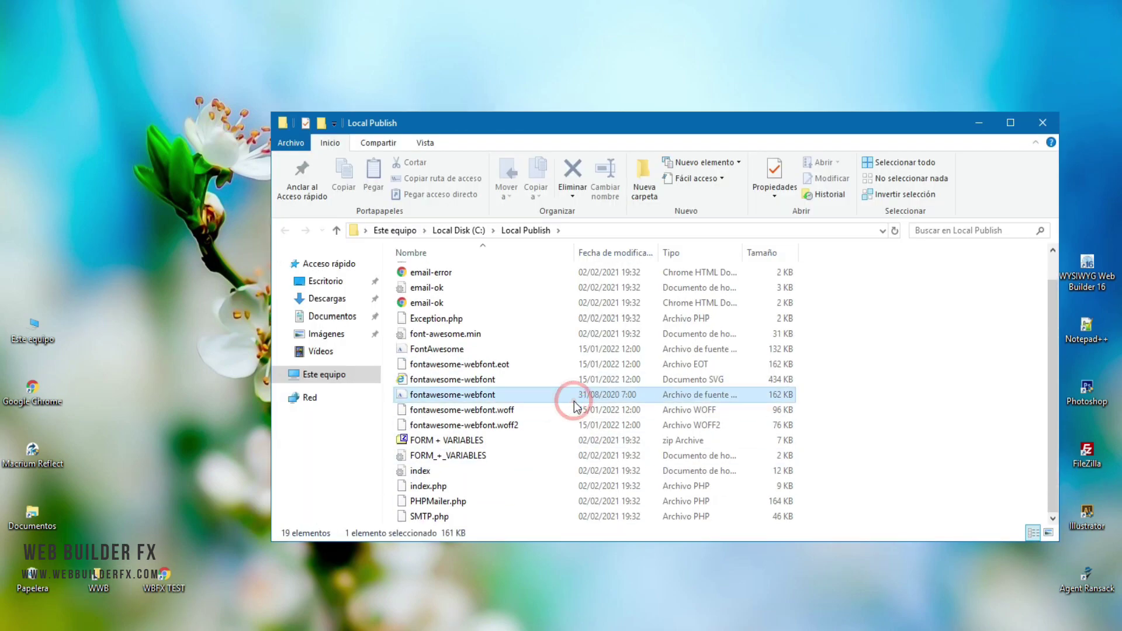
key(ctrl+a)
drag(571, 401, 703, 294)
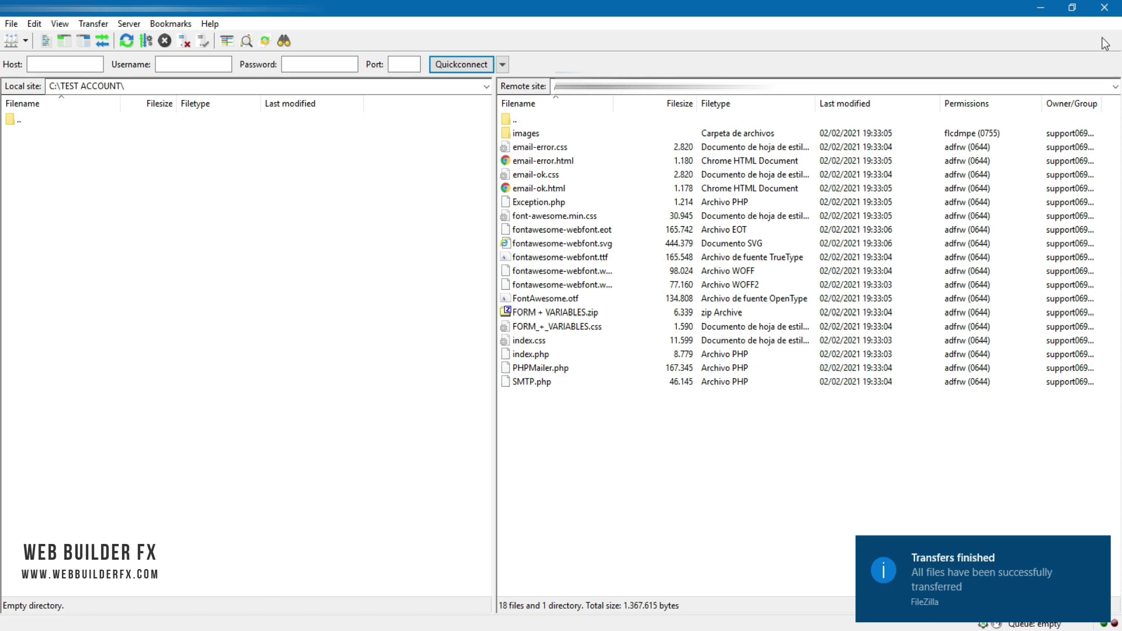
click(1039, 6)
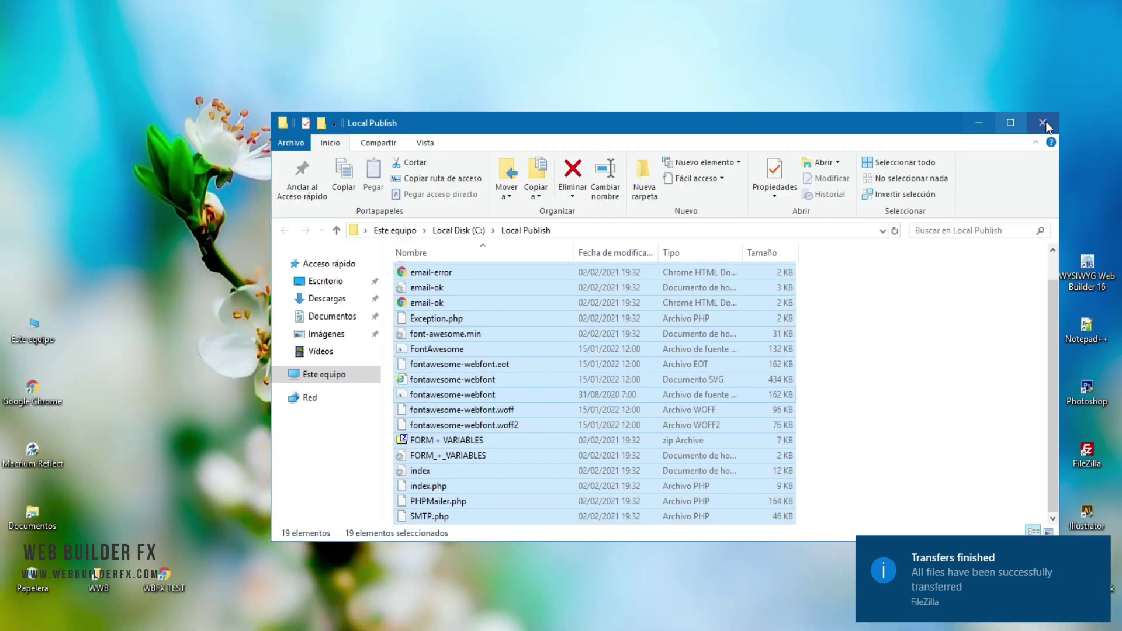
click(1043, 122)
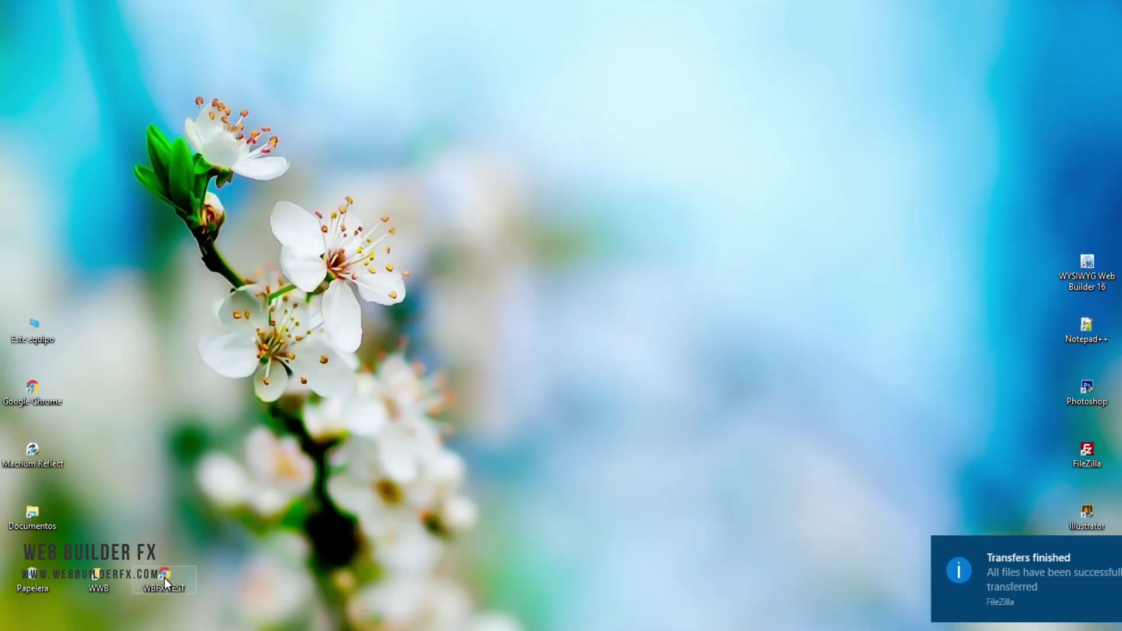
Step: Open the live WBFX test site and enter the sender's e-mail address in the form
double_click(163, 578)
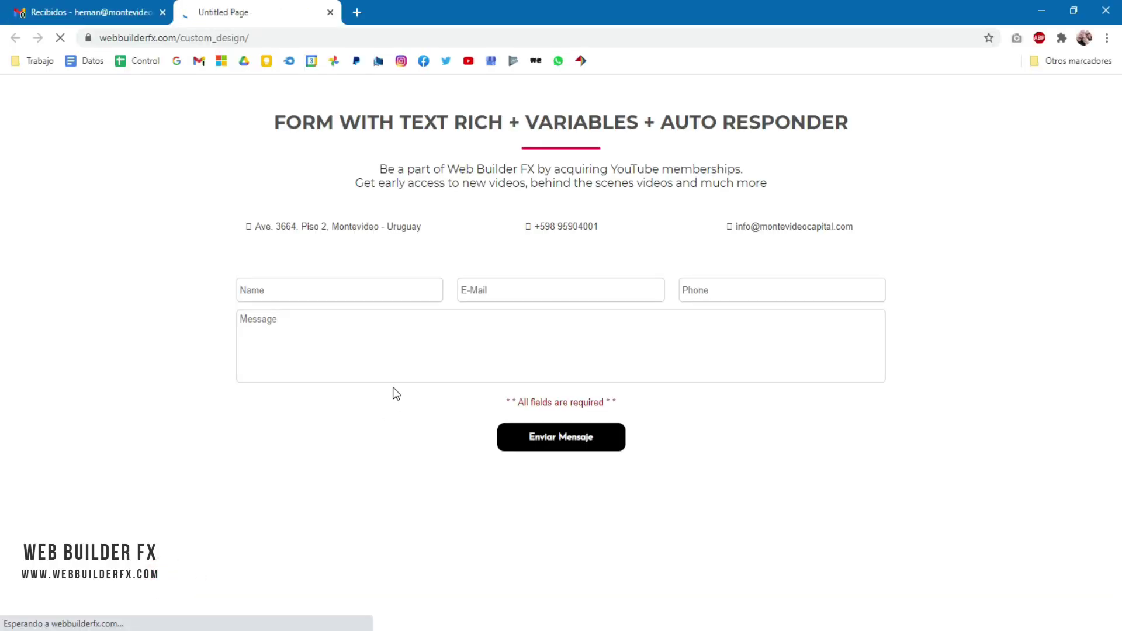
click(336, 293)
click(337, 293)
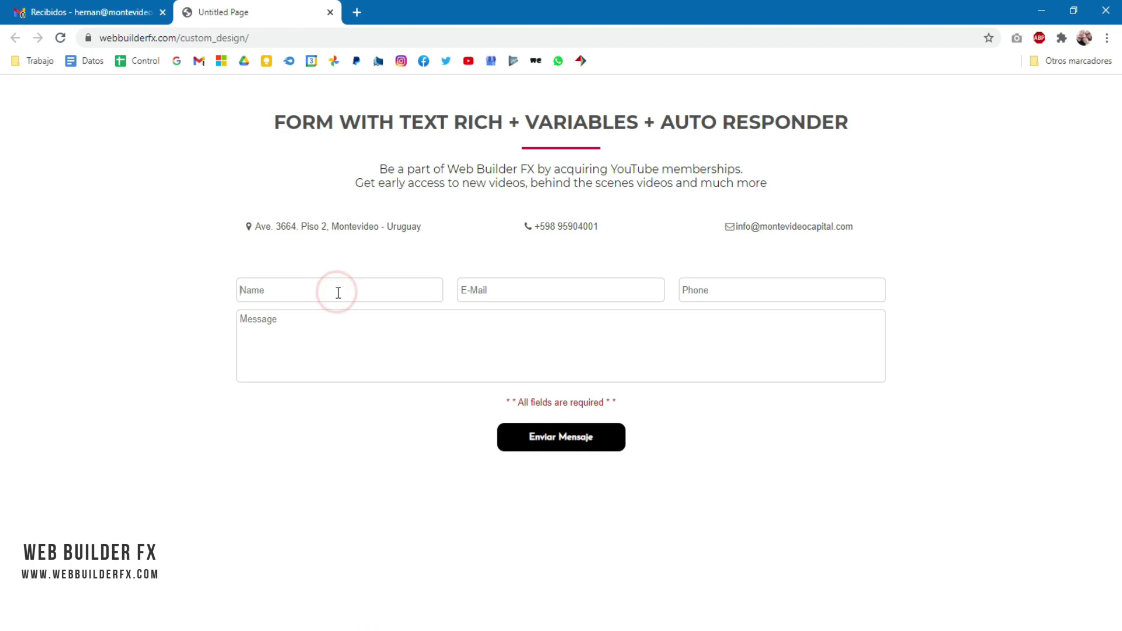
text(Martina)
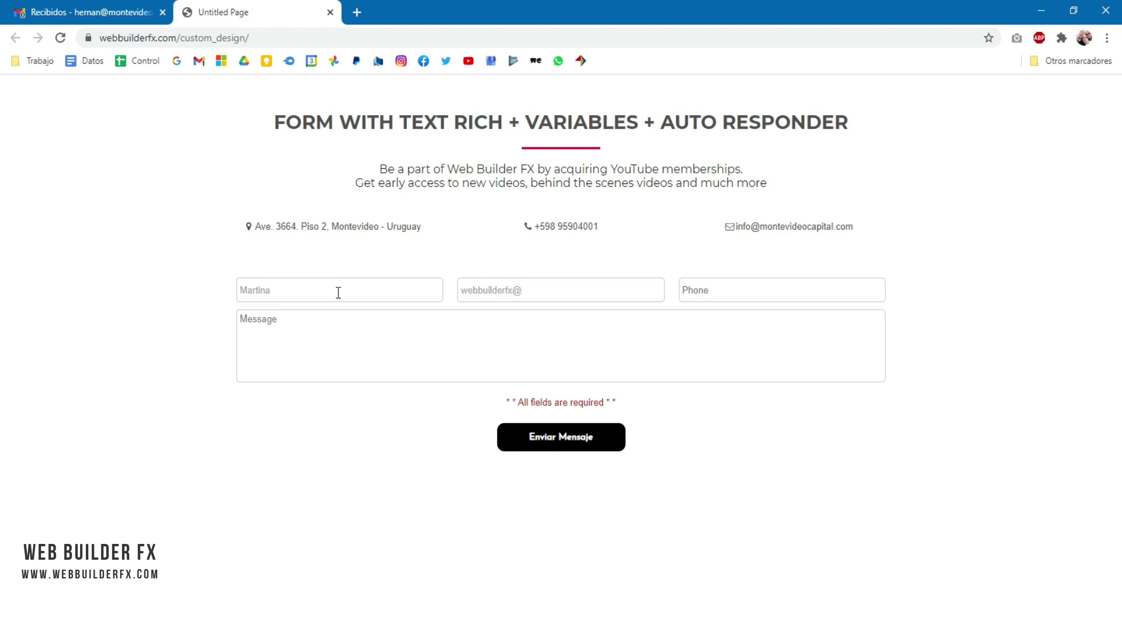
Step: Enter a test phone number and the message 'Get your membership now!!'
click(713, 292)
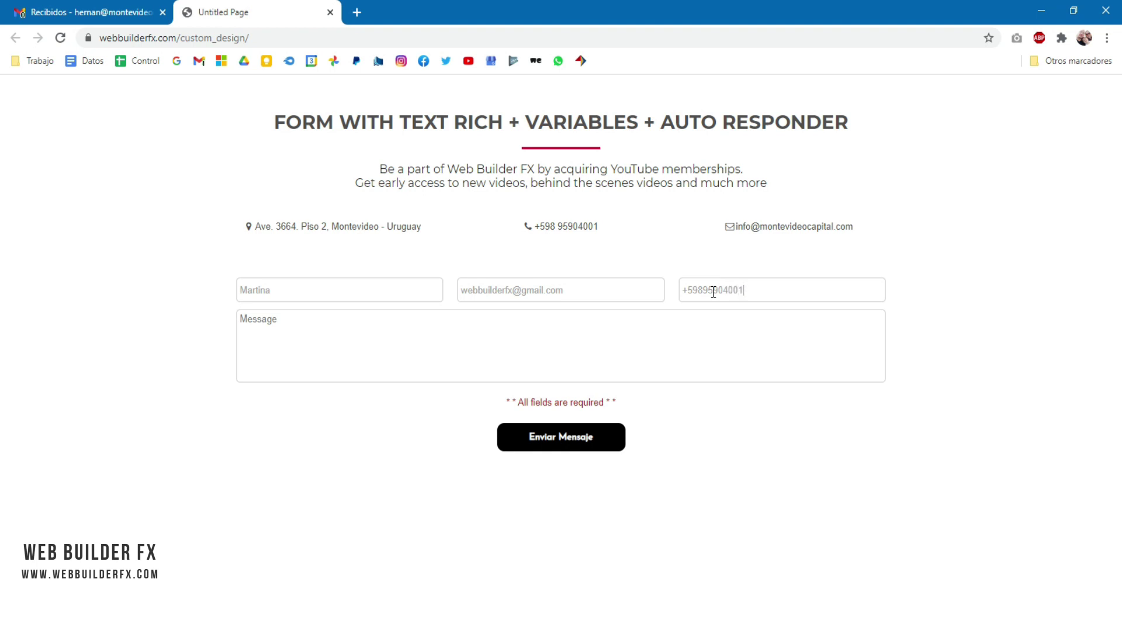
click(594, 331)
text(Get your membership now!!)
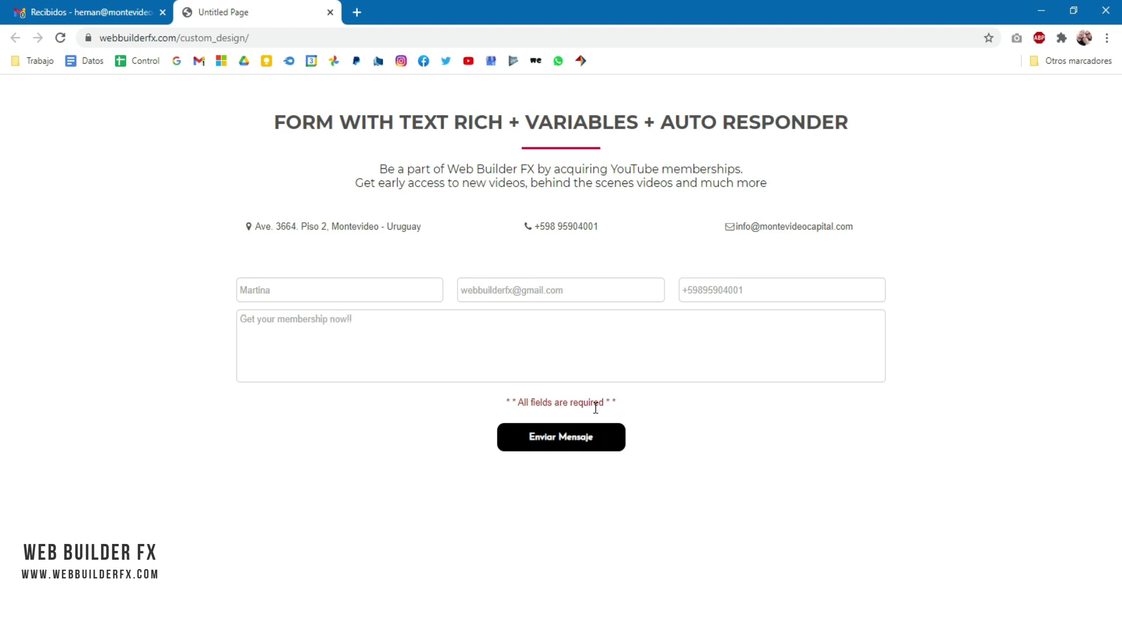
double_click(539, 403)
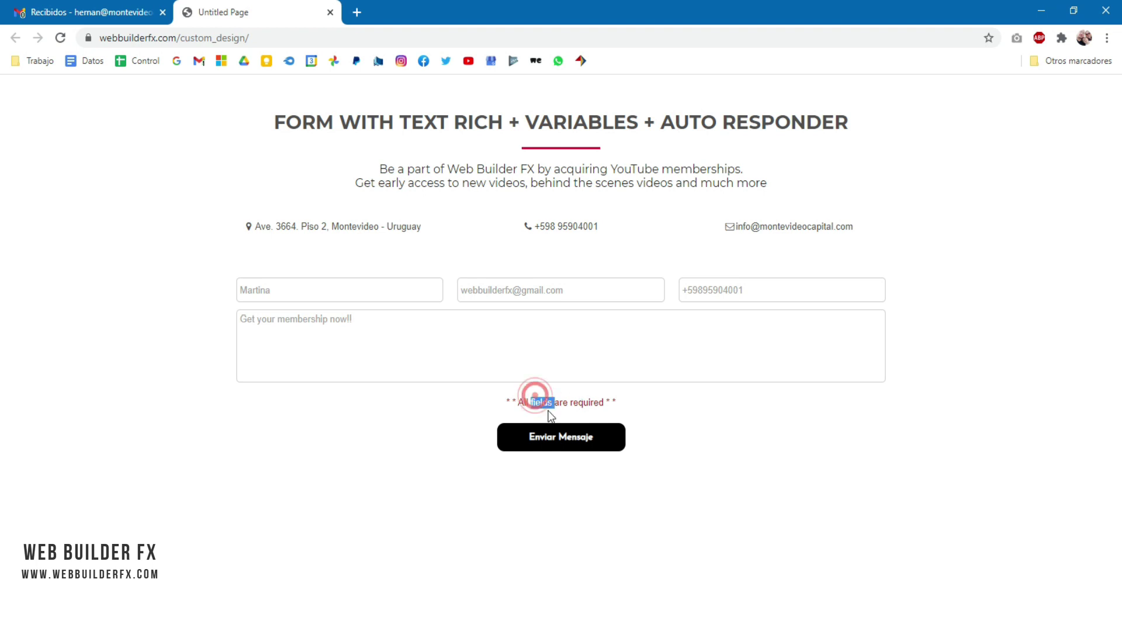
click(675, 399)
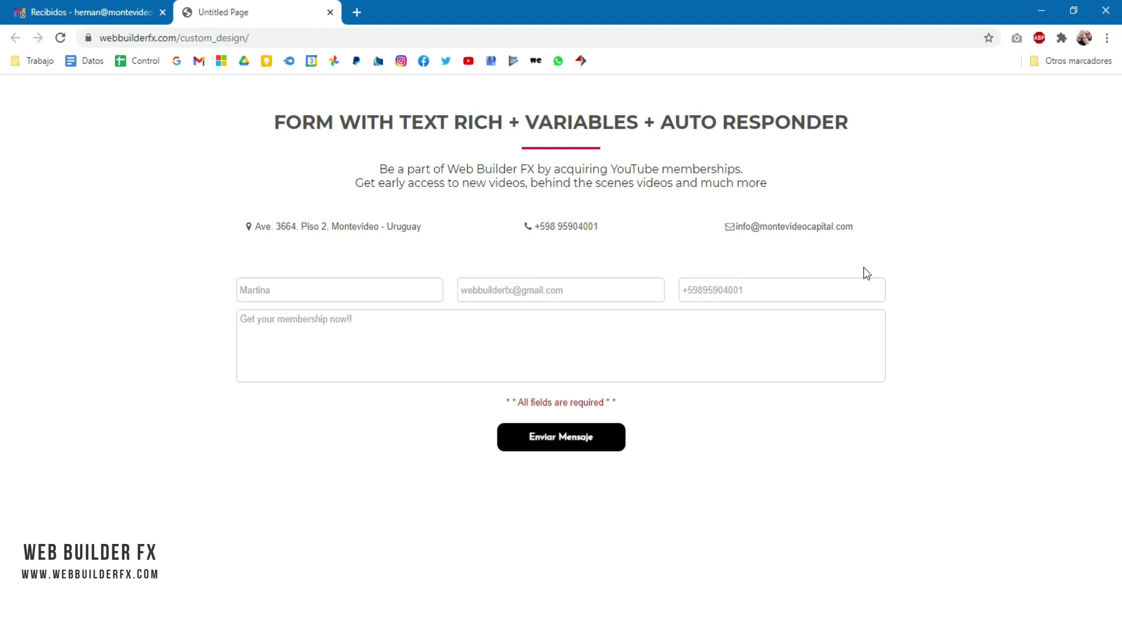
Step: Submit the form and highlight the sender's name in the thank-you greeting
click(554, 439)
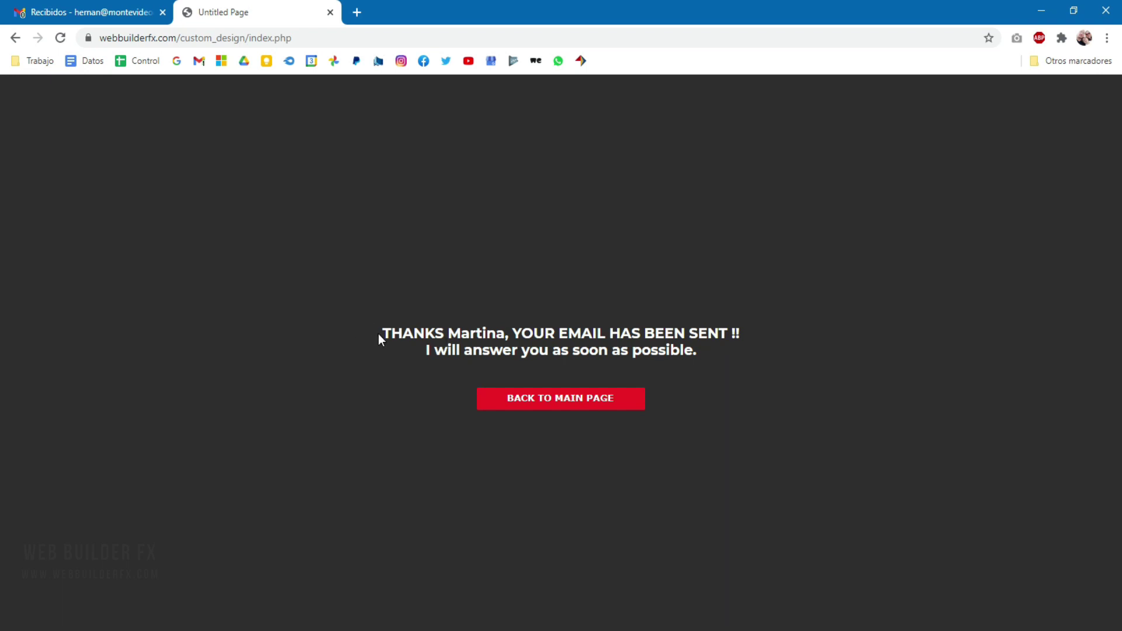
drag(377, 334, 741, 338)
double_click(478, 335)
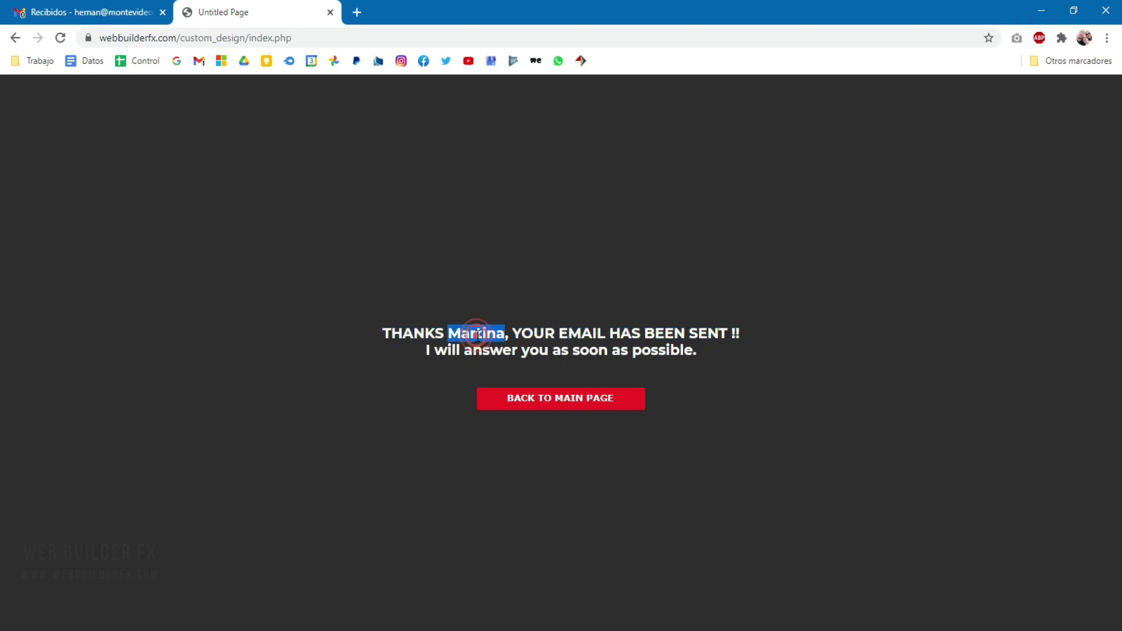
click(531, 270)
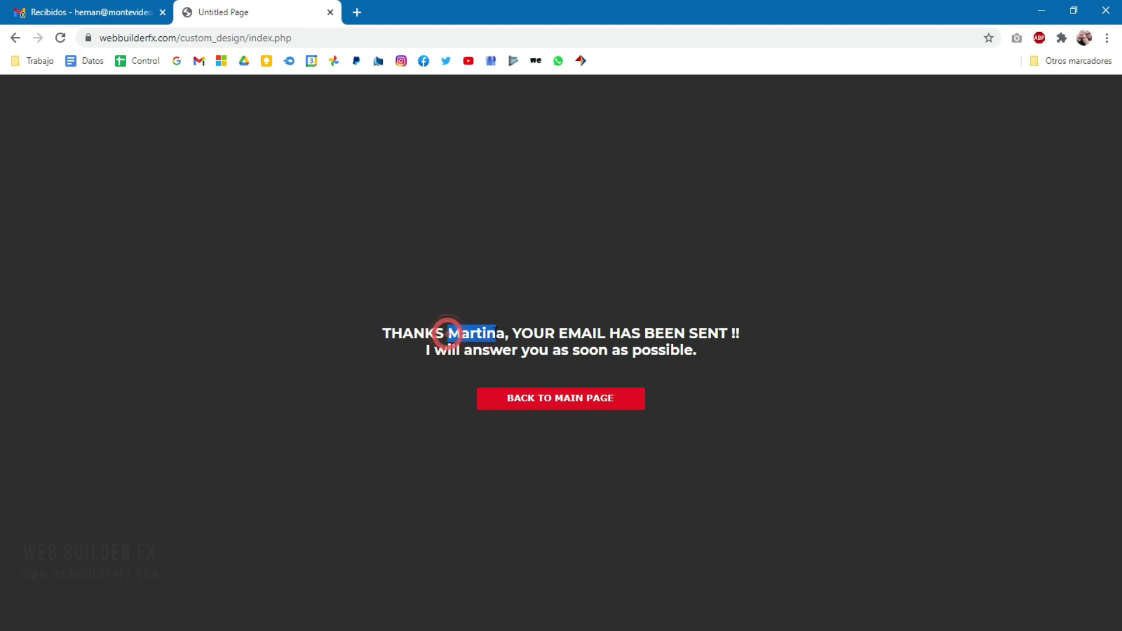